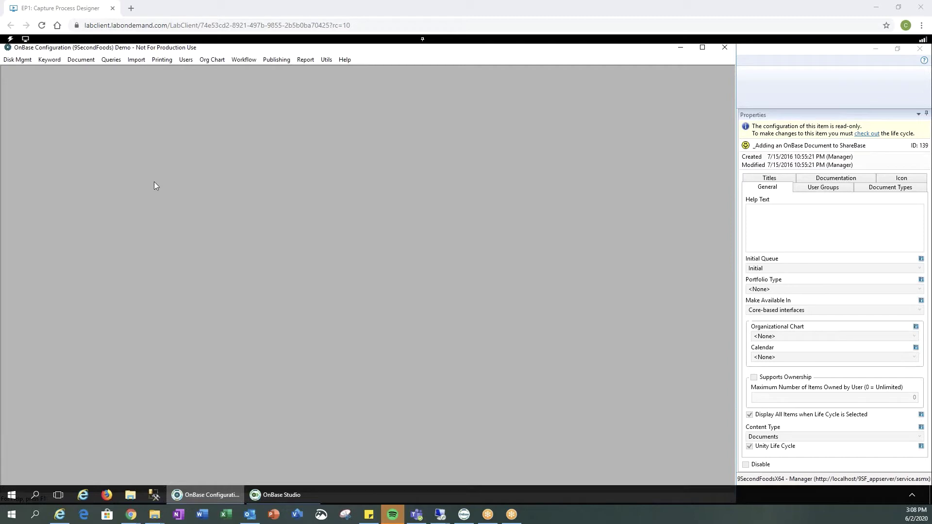
- Try to enable Capture Process Designer in the process options of the AC - Delivery Receipts scan queue
click(136, 59)
click(165, 235)
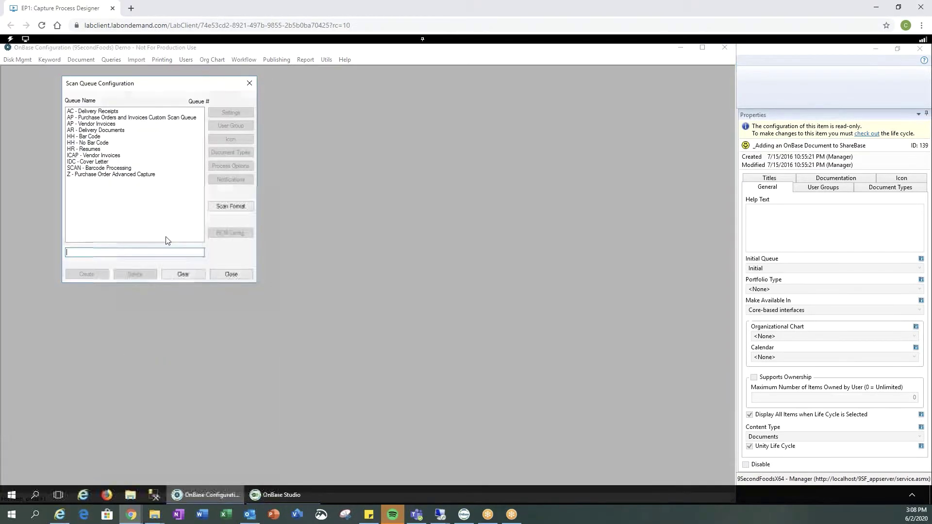
click(116, 111)
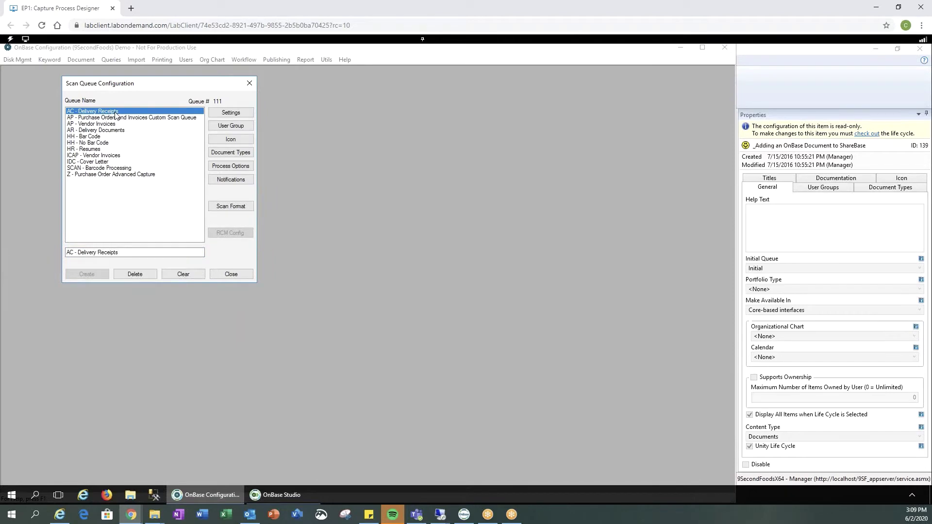
click(229, 166)
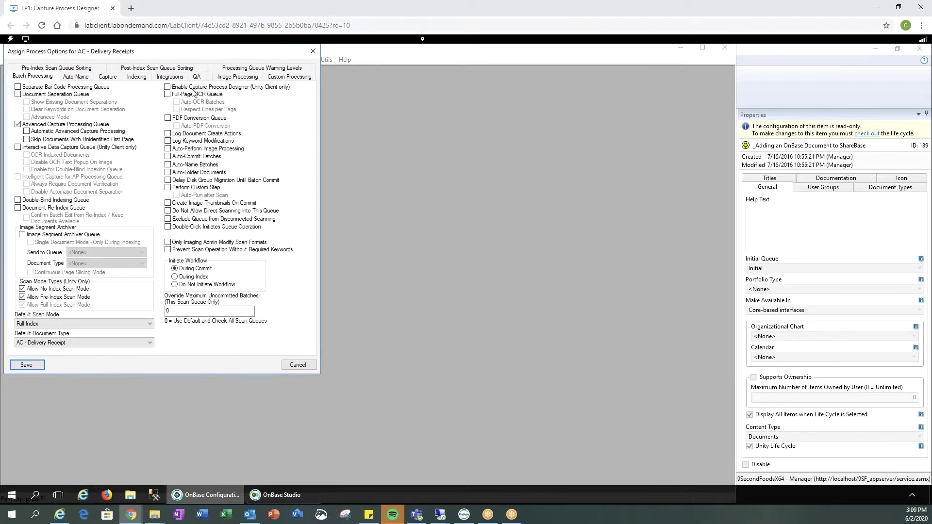
click(168, 87)
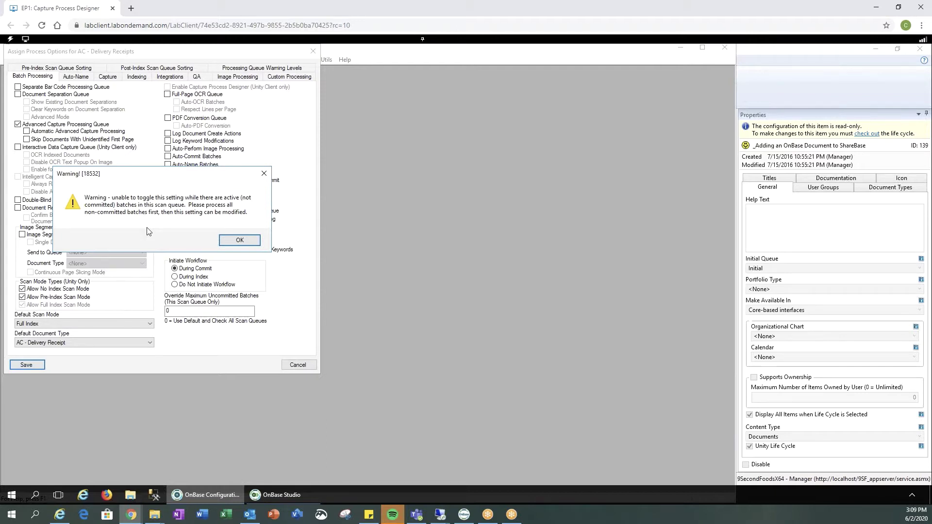
click(243, 242)
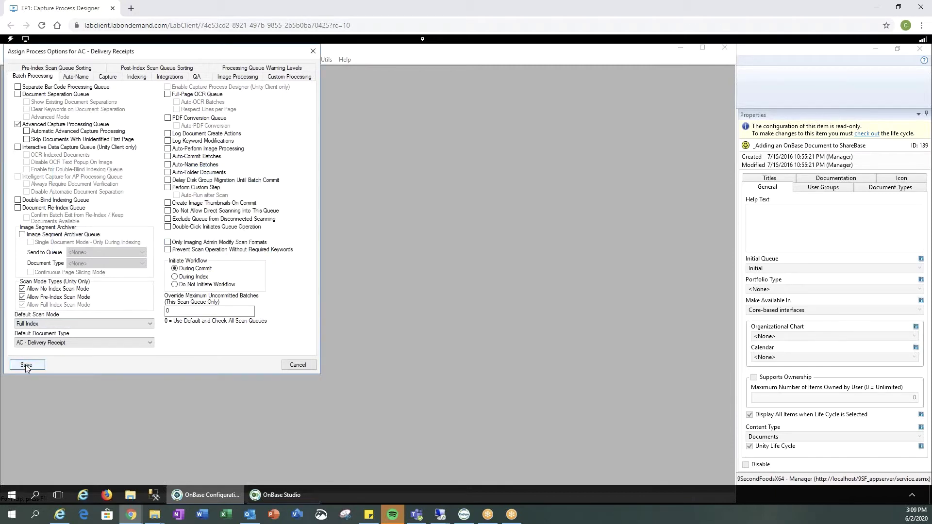
click(294, 368)
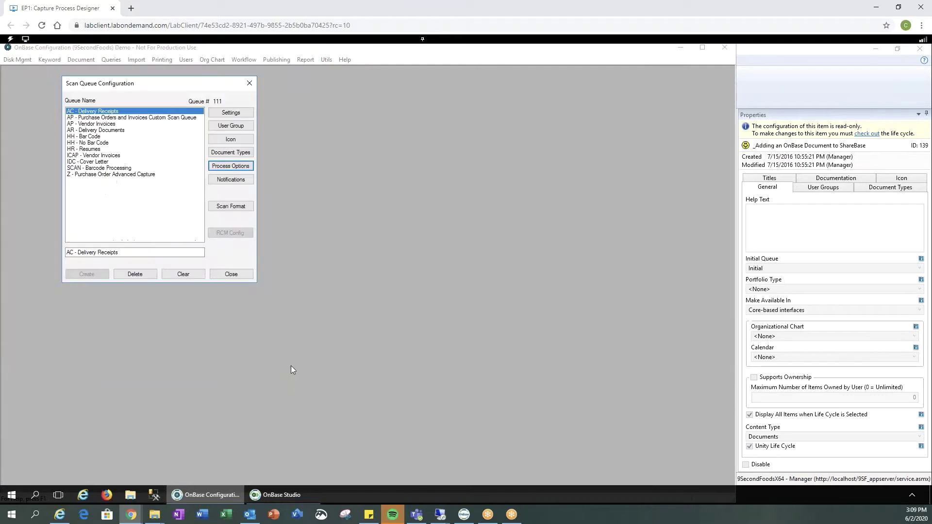
click(237, 275)
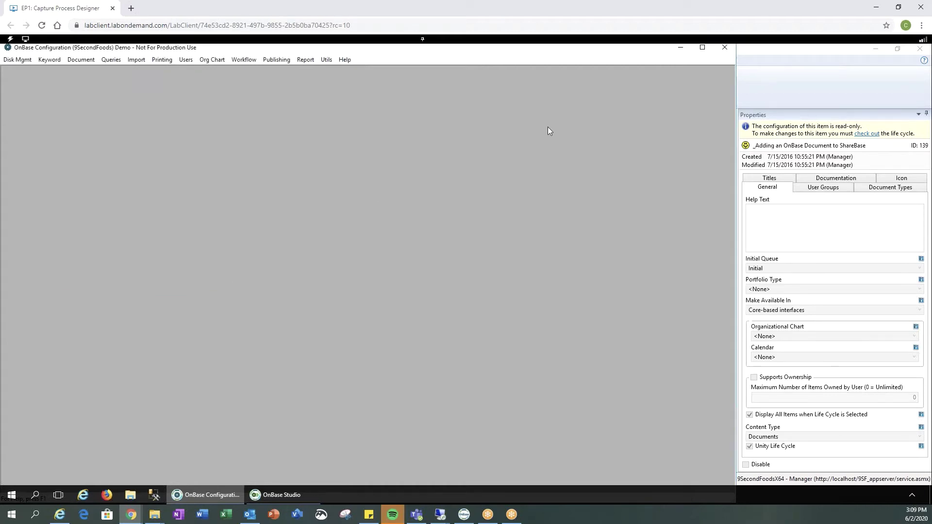
- Switch to OnBase Studio and create a scan queue named HR - CPD SCAN QUEUE in the CPD disk group
click(680, 48)
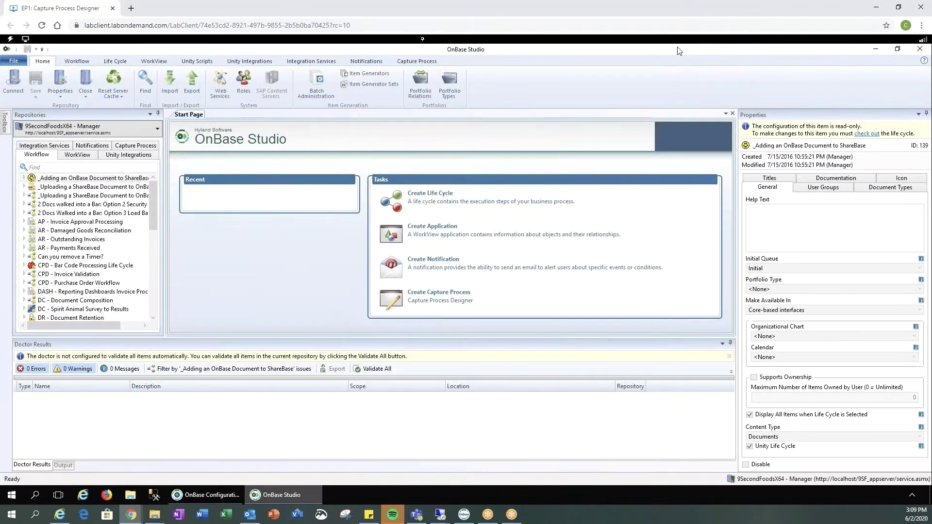
click(135, 147)
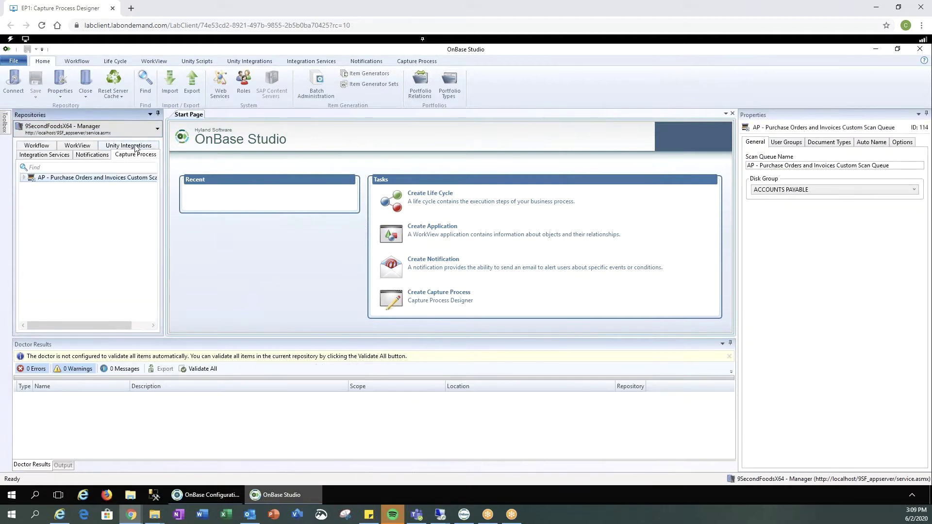
click(415, 65)
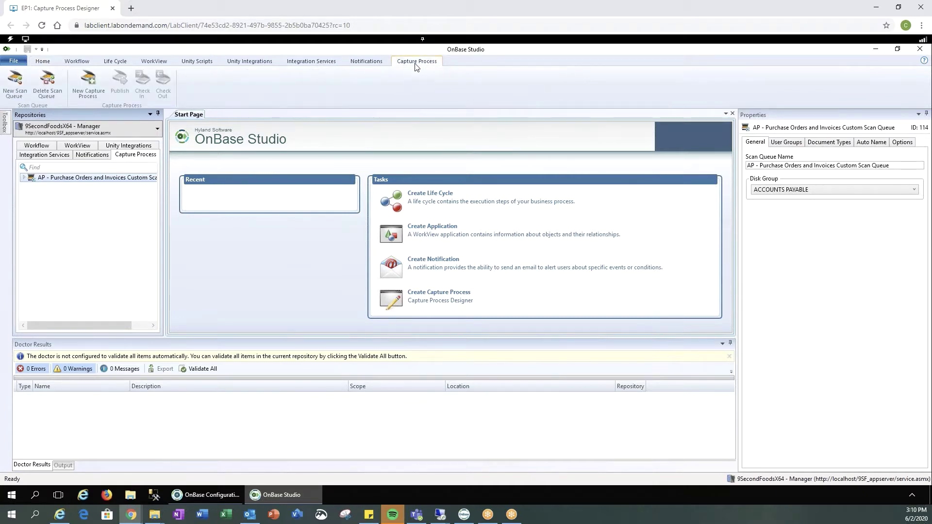
click(16, 93)
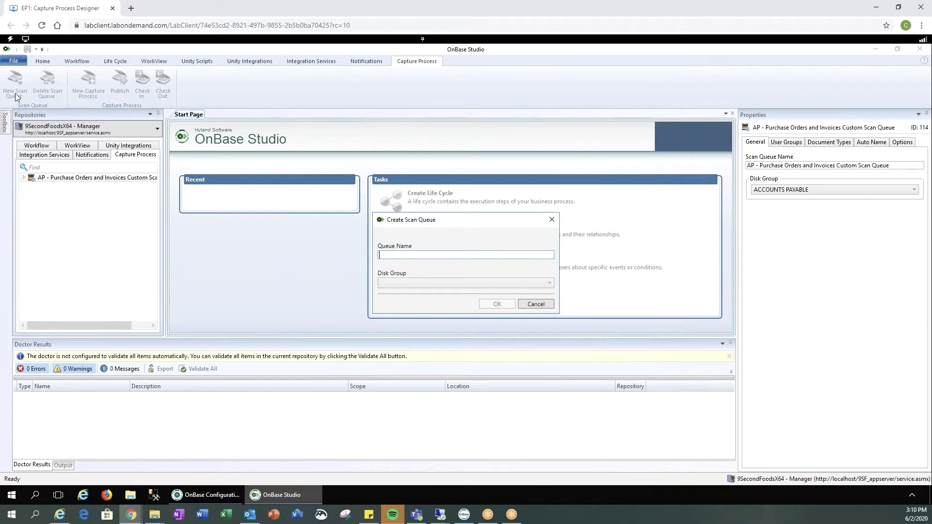
text(HR - CPD SCAN QUEUE)
click(552, 284)
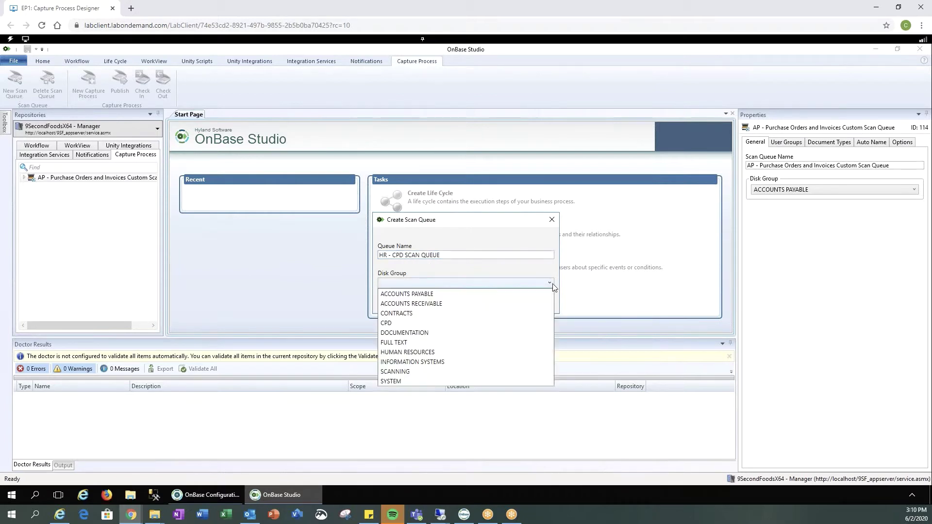
click(424, 326)
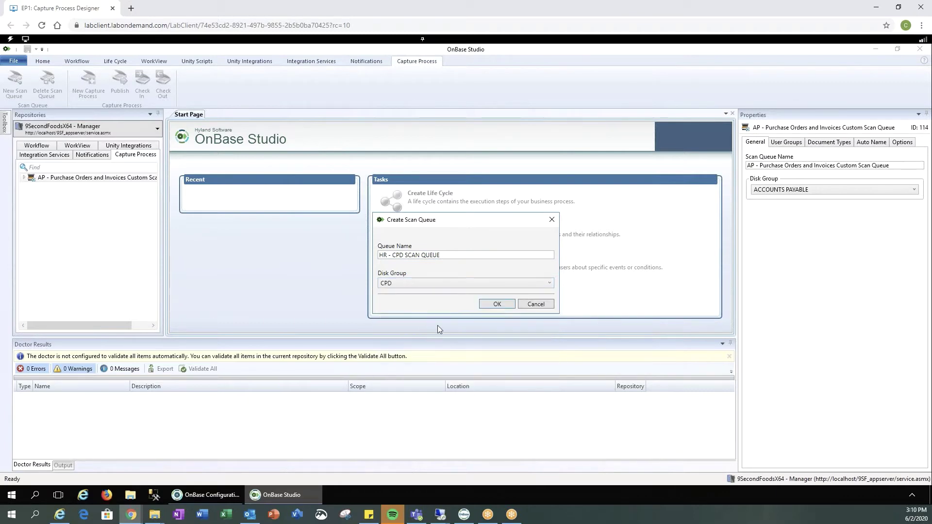
click(498, 304)
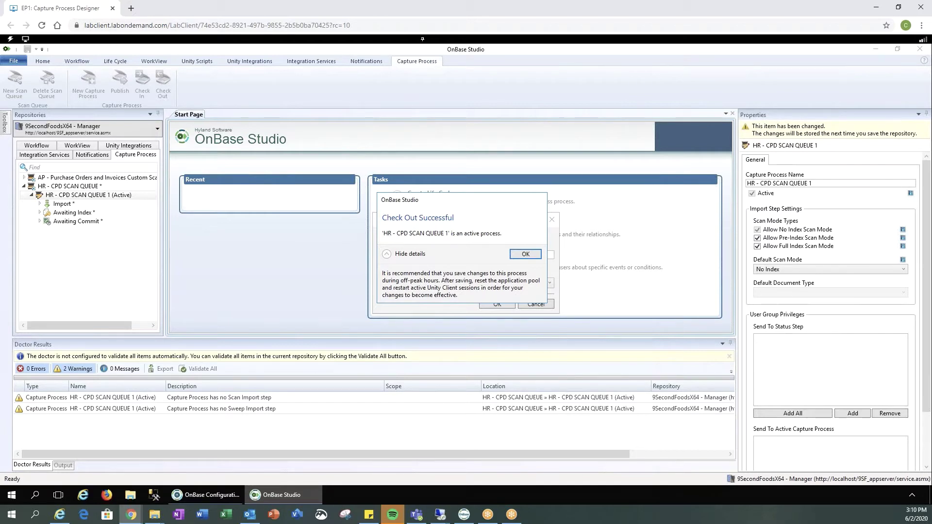
click(522, 255)
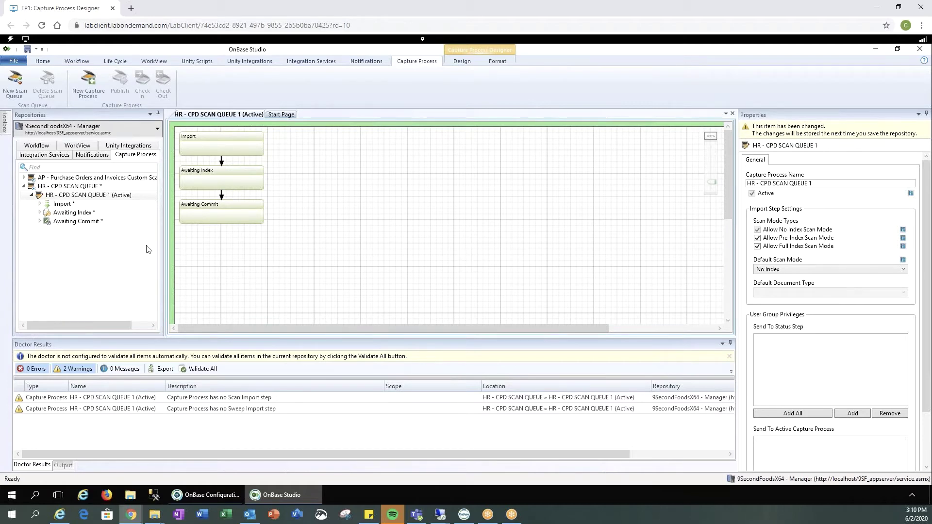
- Assign the MANAGER and HR MANAGER user groups to the HR - CPD SCAN QUEUE scan queue
click(75, 187)
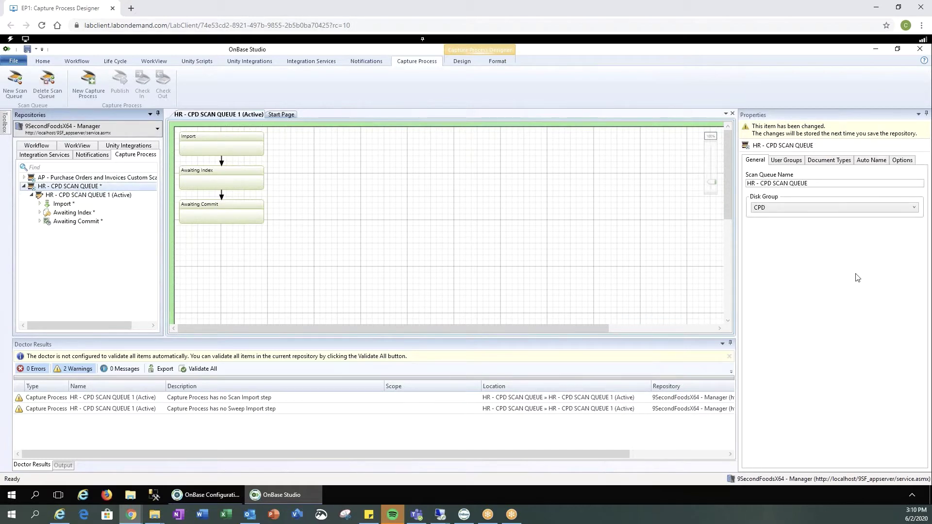
click(793, 163)
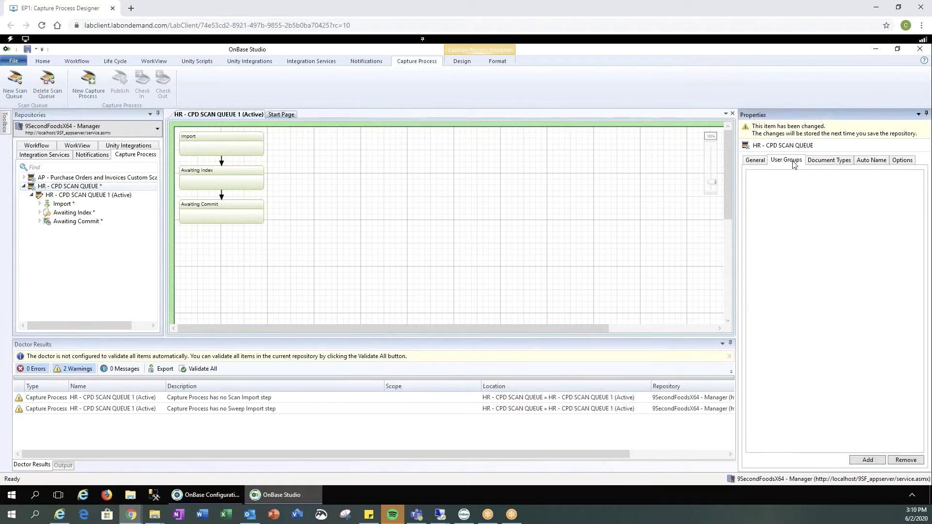
click(868, 460)
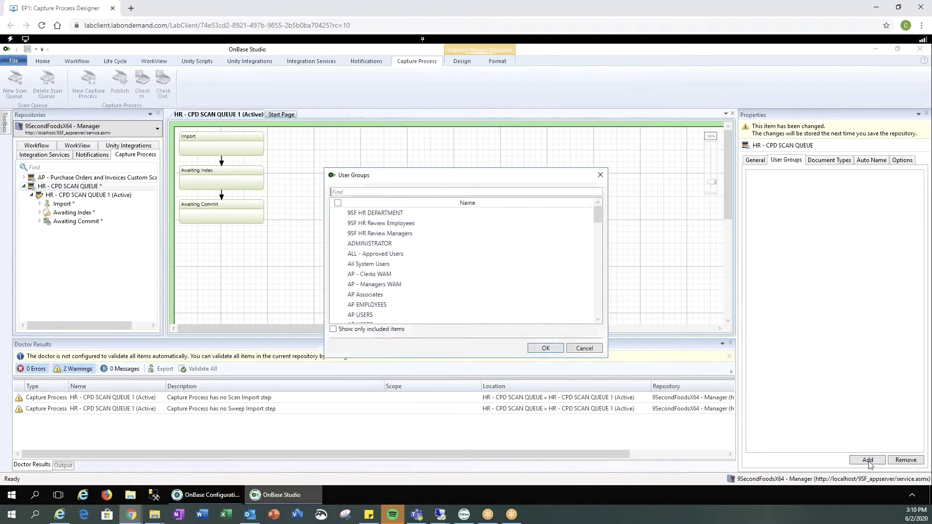
text(MANA)
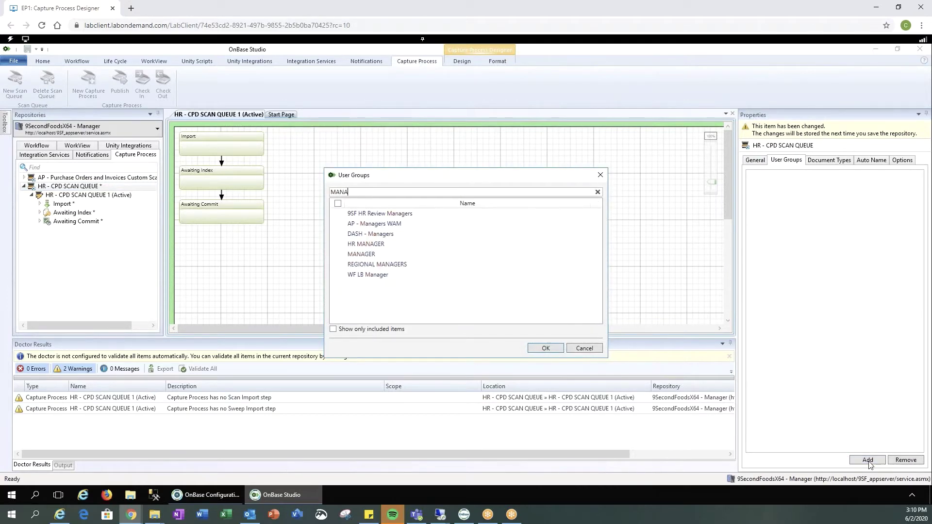
click(338, 254)
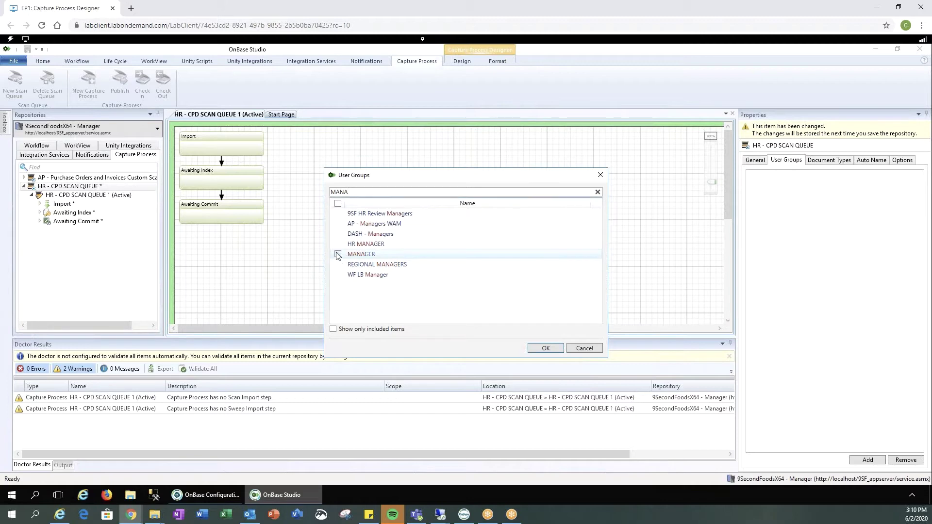
click(338, 243)
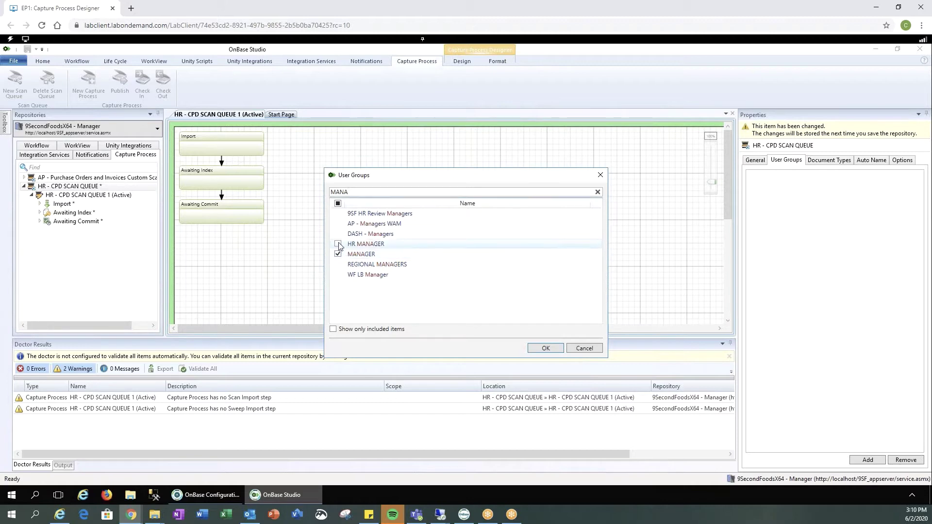
click(553, 348)
- Assign the HR document types Application For Employment (E-Form), Benefit Change (E-mail), Benefit Change Request Form and Company Car Request Form to the scan queue
click(847, 165)
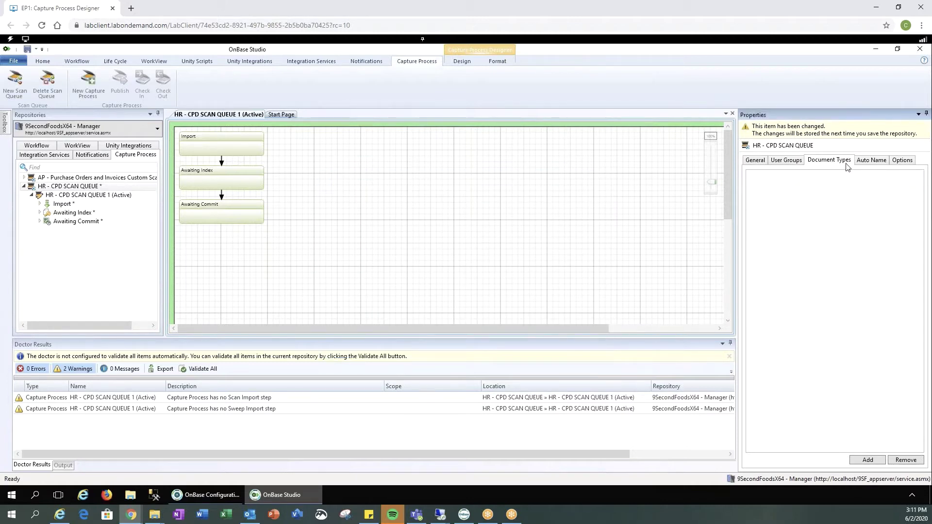
click(867, 460)
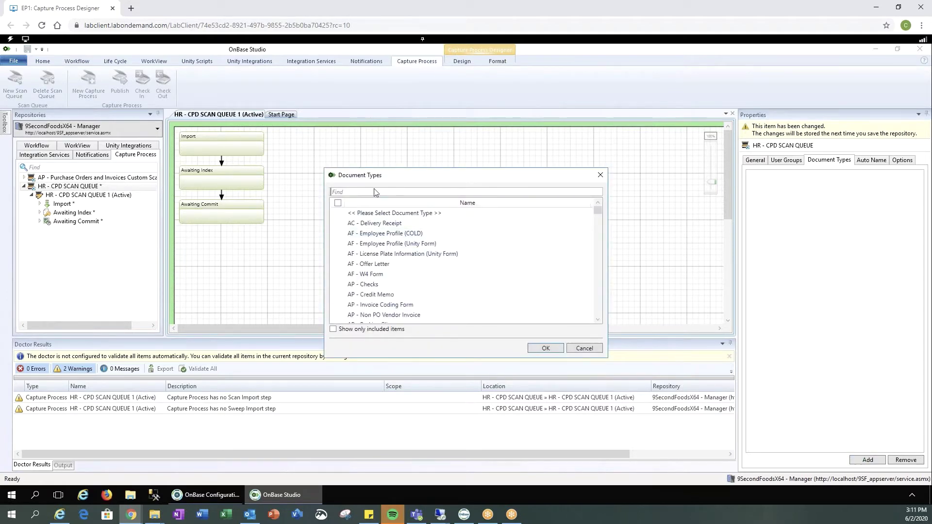
text(HR)
click(338, 213)
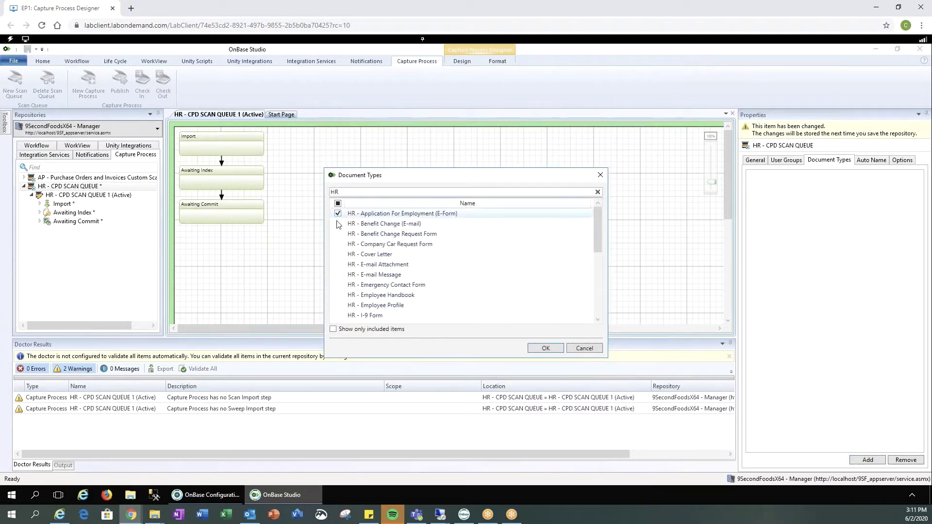
click(338, 224)
click(338, 234)
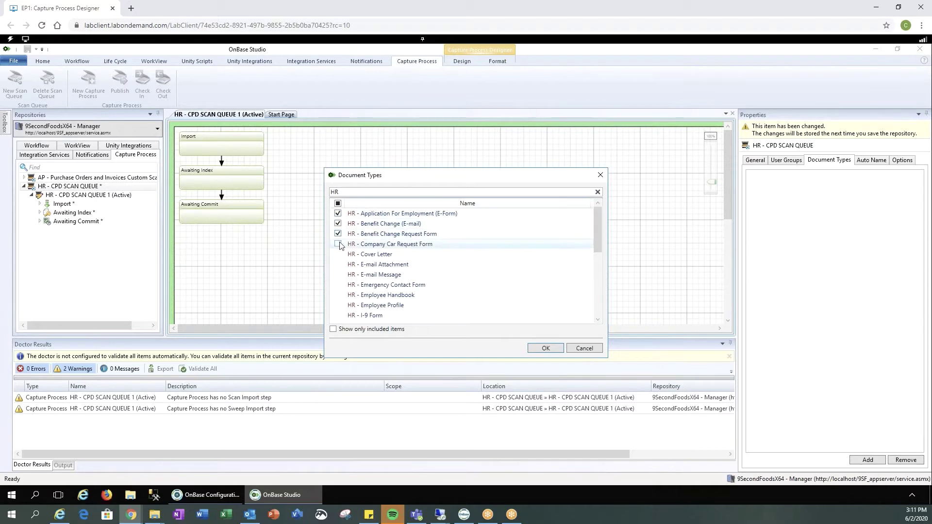
click(338, 244)
click(547, 348)
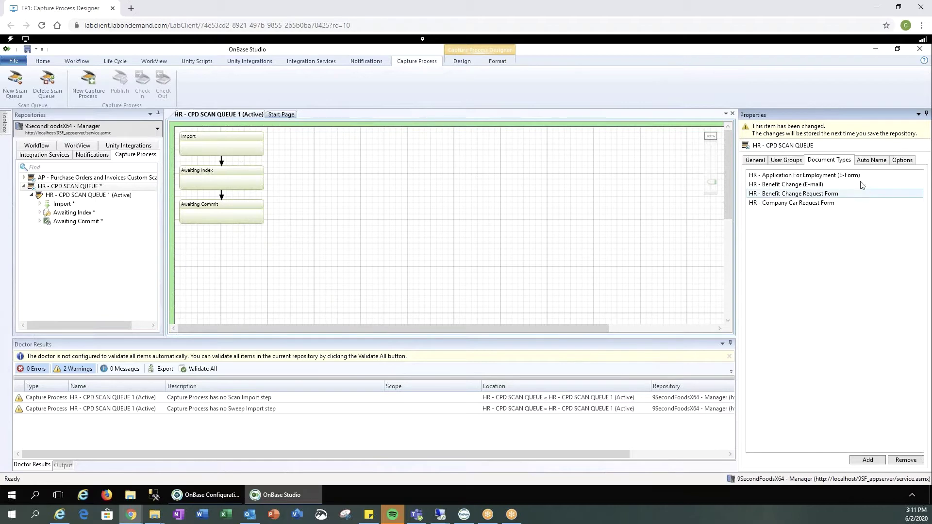
- Review the scan queue's auto-name string, processing options and general settings
click(874, 165)
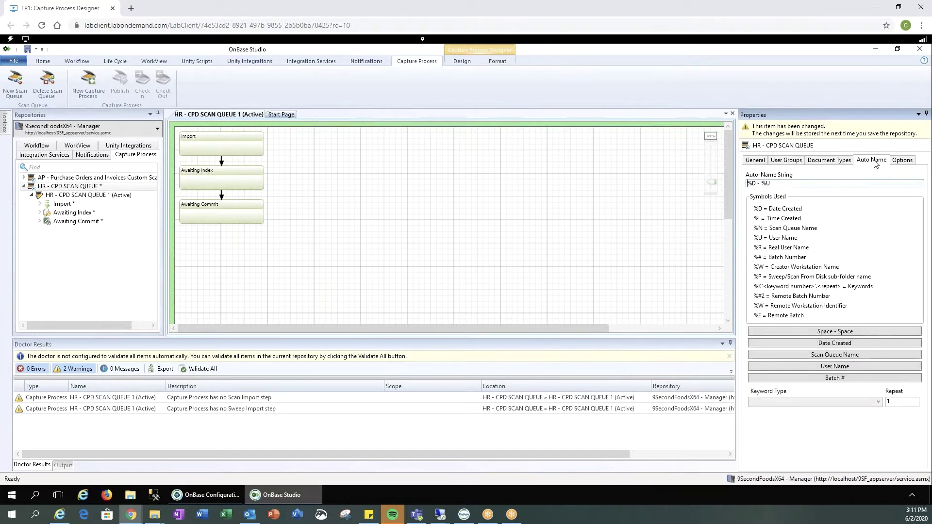
click(902, 162)
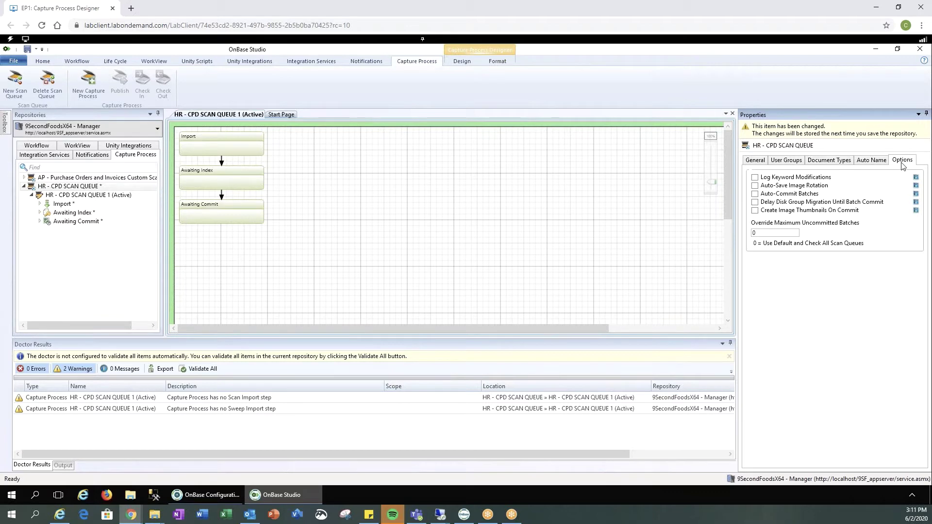
click(759, 165)
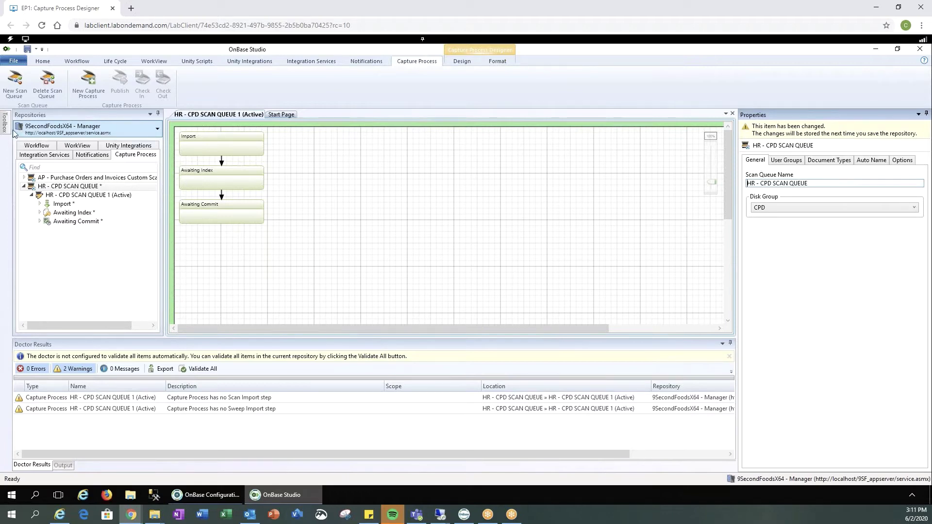
- Keep the toolbox of capture process steps permanently open next to the repositories
mouse_move(6, 128)
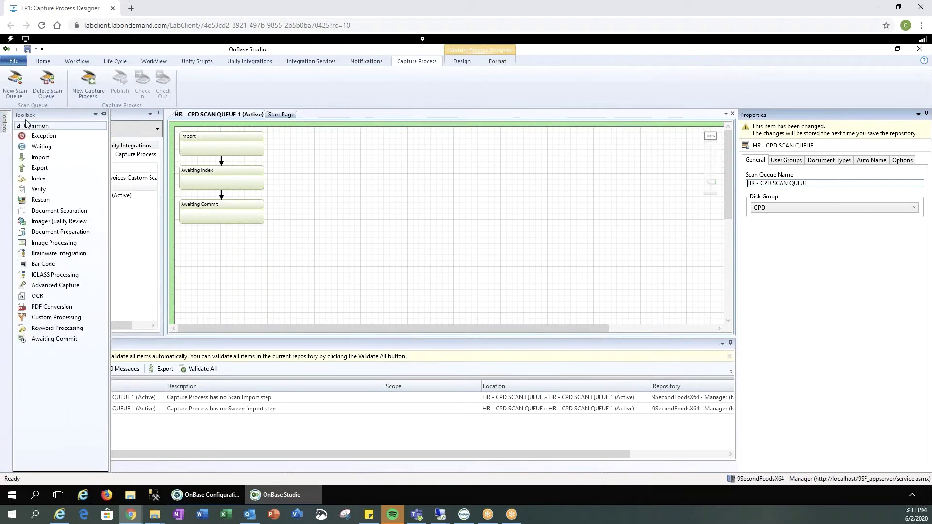
click(104, 114)
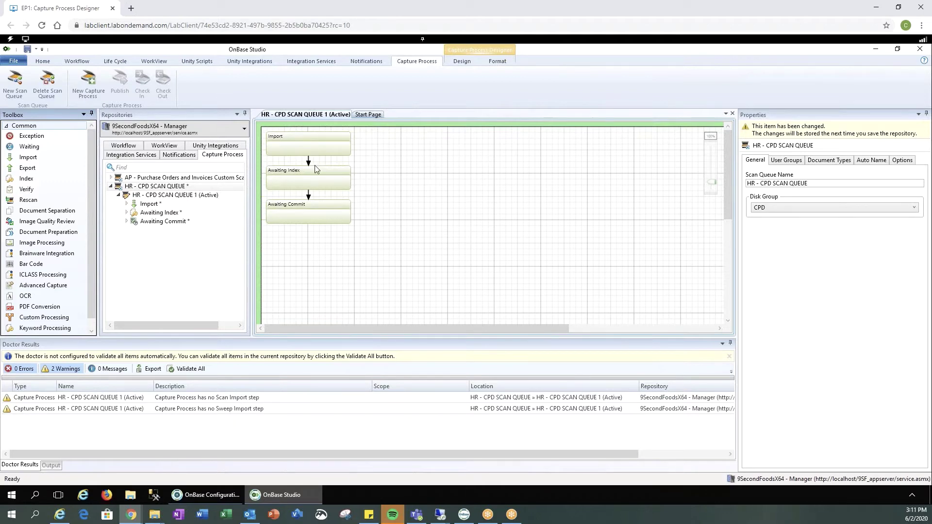
- Examine the general settings of the Import step, from import types and sweep settings to revision control options
click(285, 137)
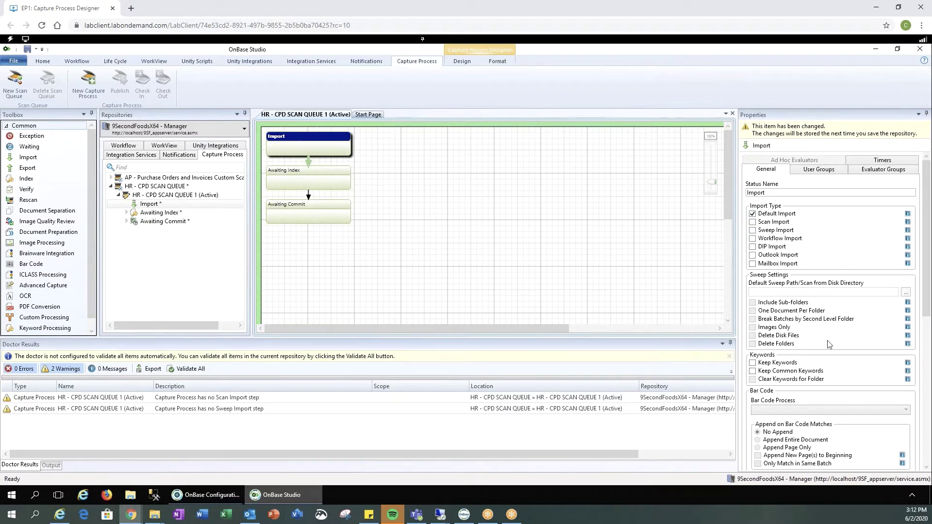
scroll(828, 344, down, 10)
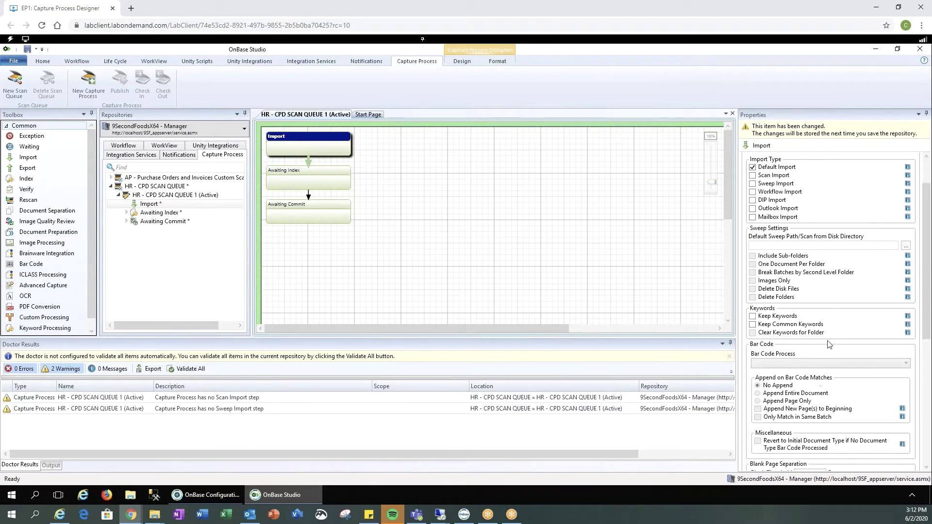
scroll(828, 344, down, 3)
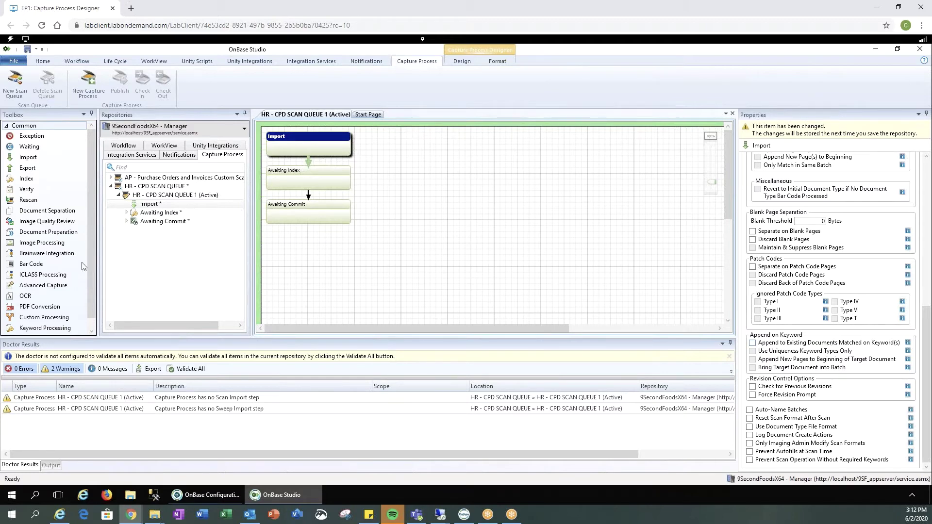
- Add a Bar Code step to the capture process diagram, to the right of the Awaiting Index step
drag(34, 269, 396, 181)
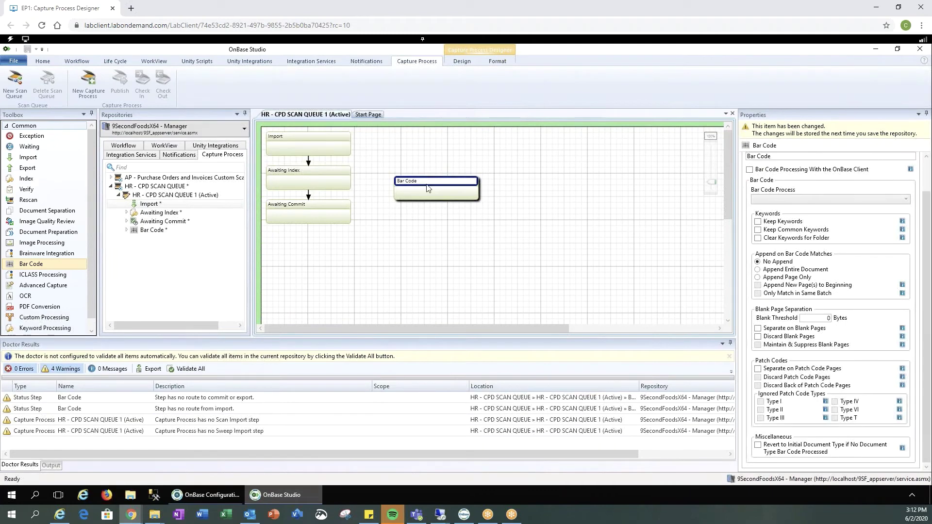
- Name the new Bar Code step "HR Barcode"
drag(397, 180, 417, 187)
text(HR Barcode)
key(Return)
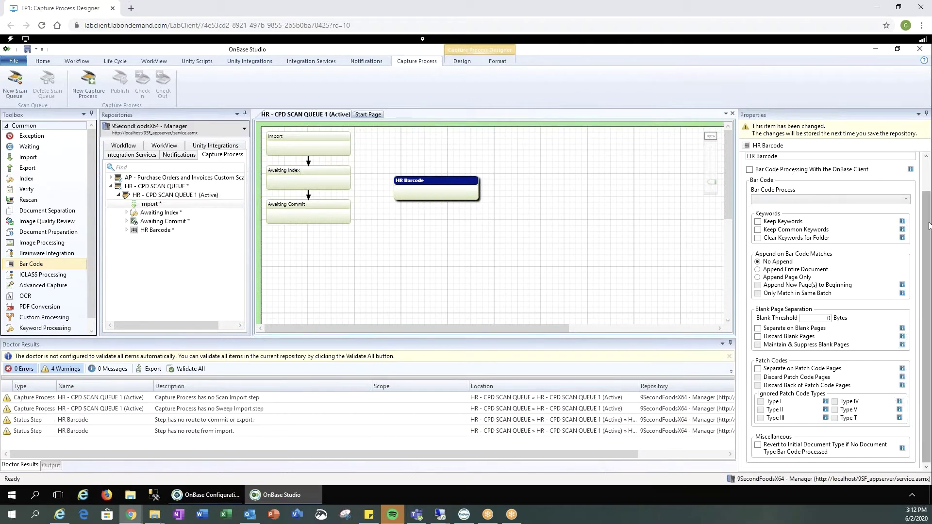
scroll(929, 226, up, 2)
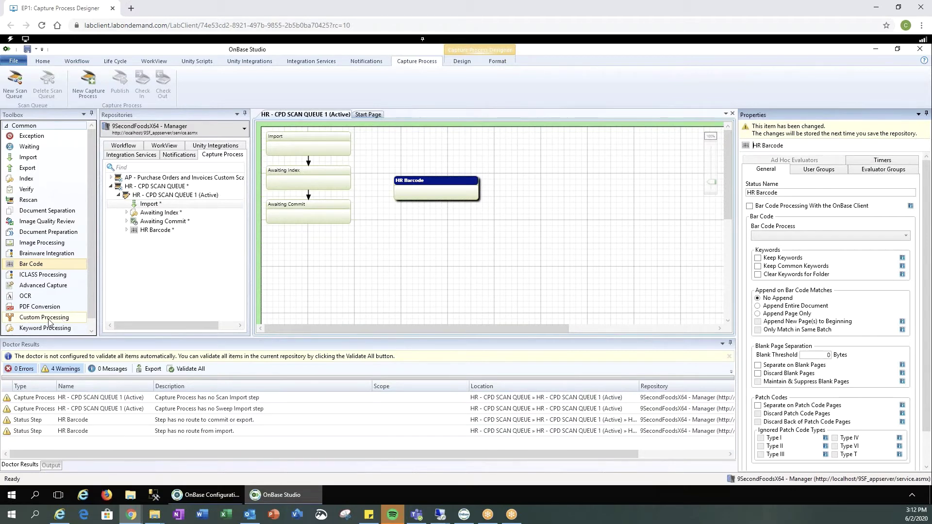
- Add a Custom Processing step to the diagram below HR Barcode and name it "HR Workflow"
drag(50, 322, 413, 228)
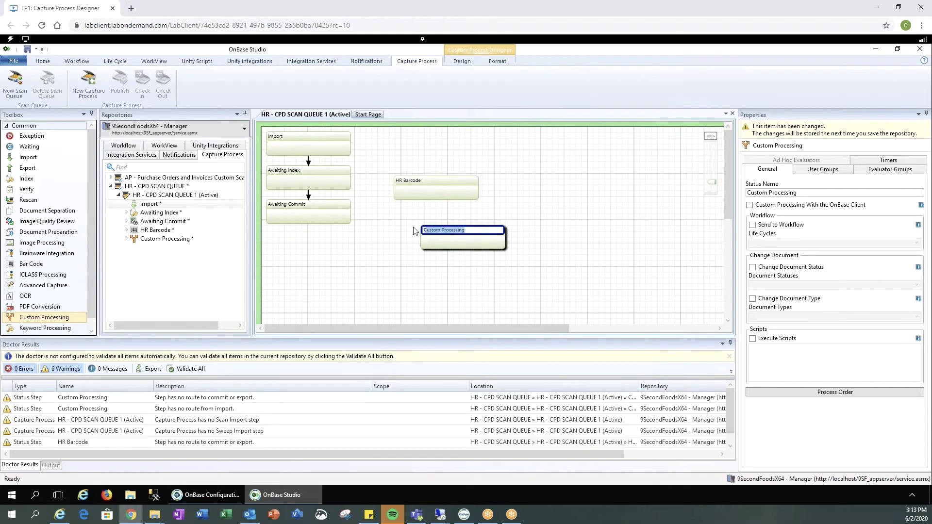
text(W)
key(BackSpace)
text(HR Workflow)
key(Return)
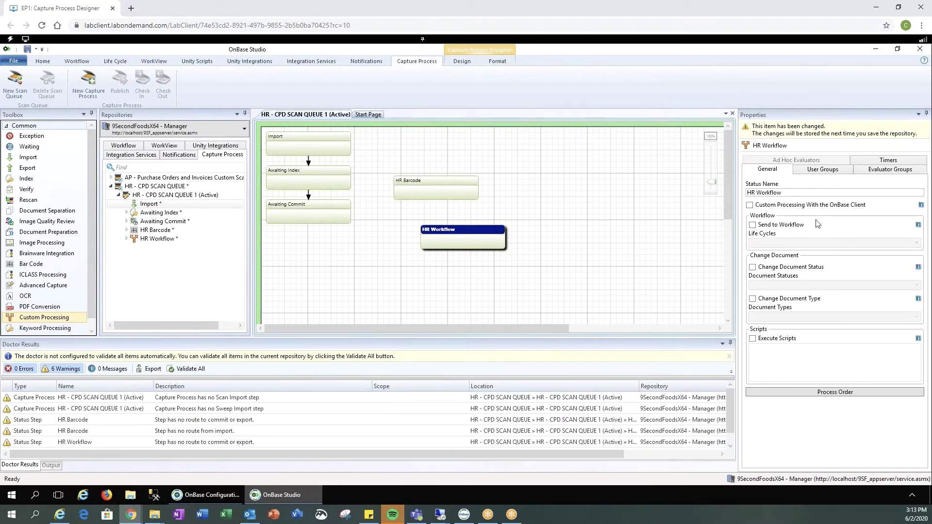
- Have the HR Workflow step send documents to workflow, using the HR - Benefit Change life cycle
click(752, 225)
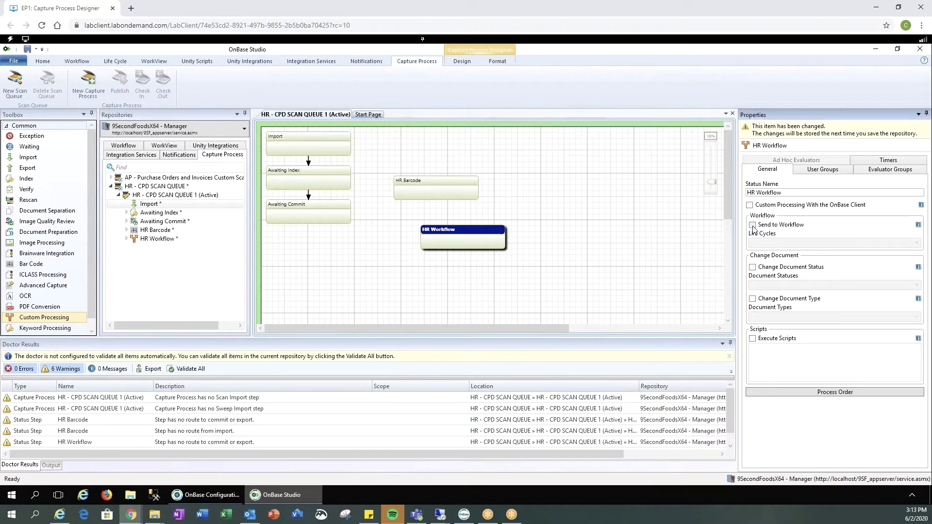
click(917, 244)
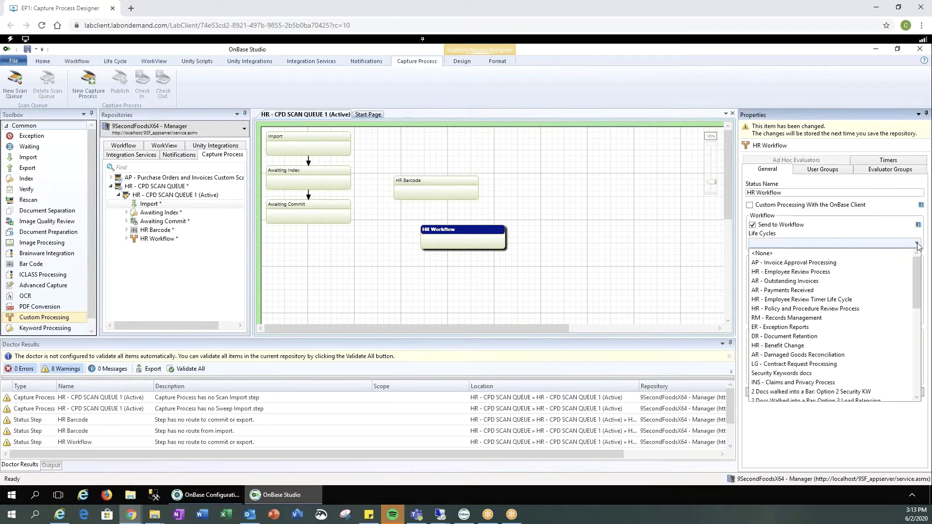
click(796, 346)
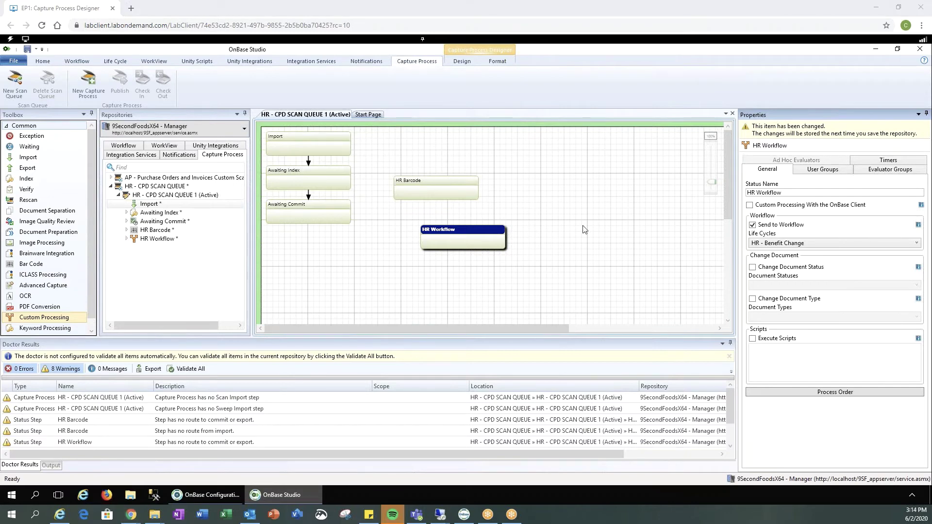
- Draw an evaluator route from the Import step to the HR Barcode step
click(465, 62)
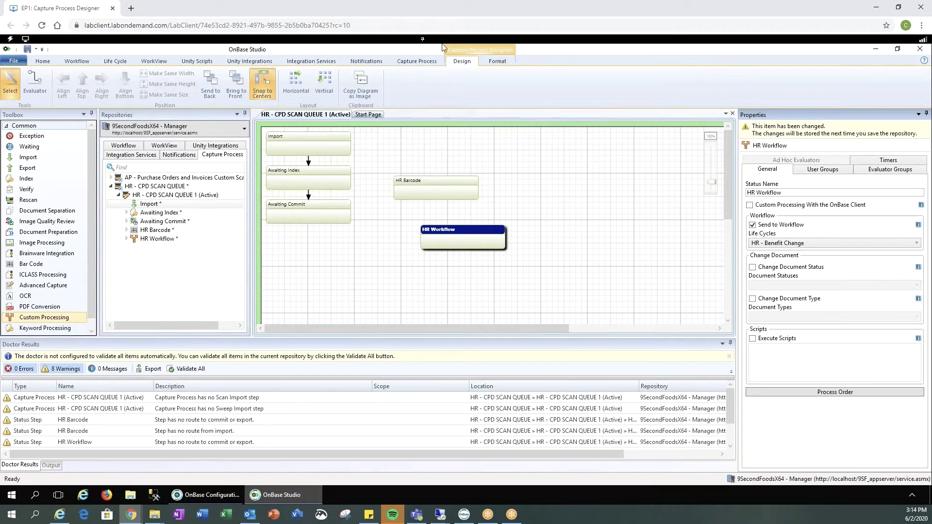
click(337, 149)
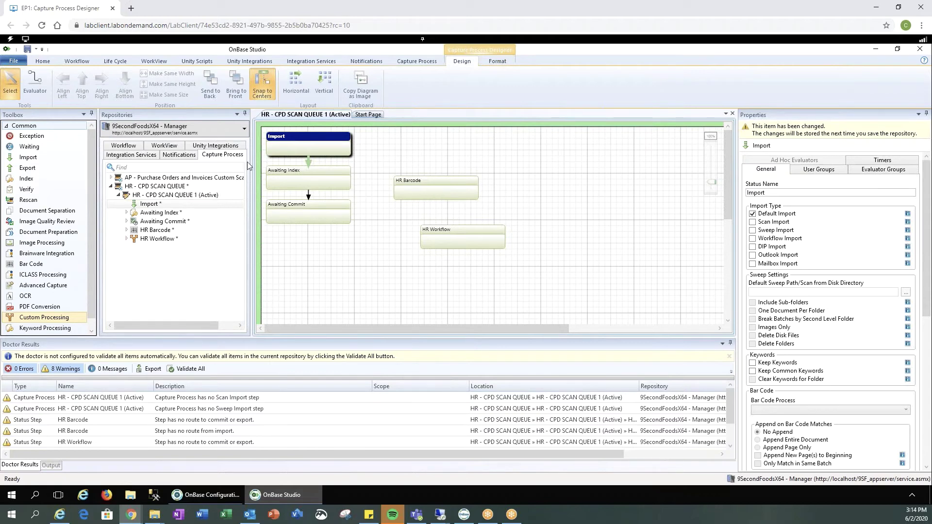
click(36, 89)
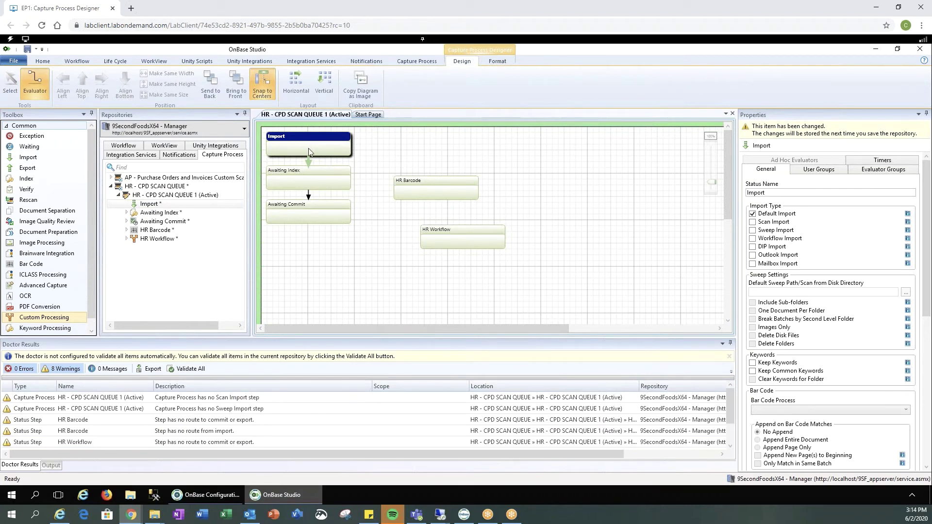
key(Escape)
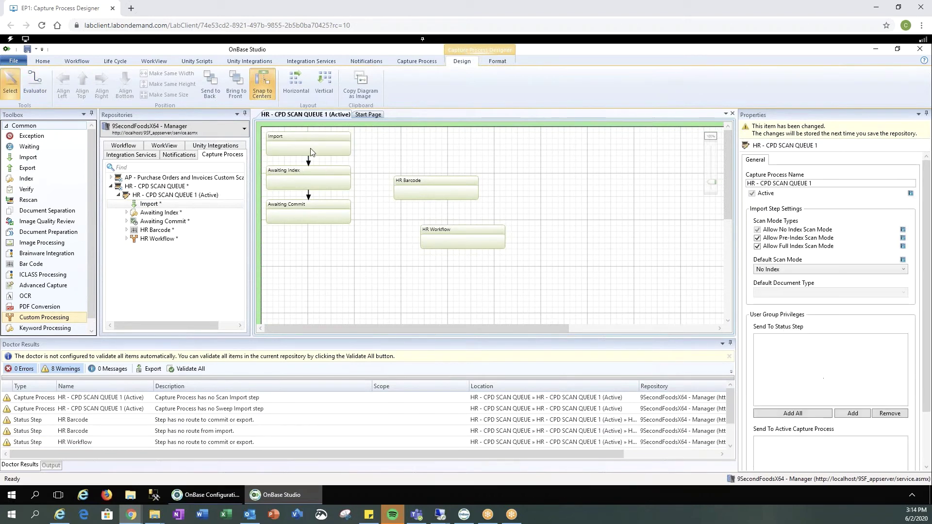
click(310, 154)
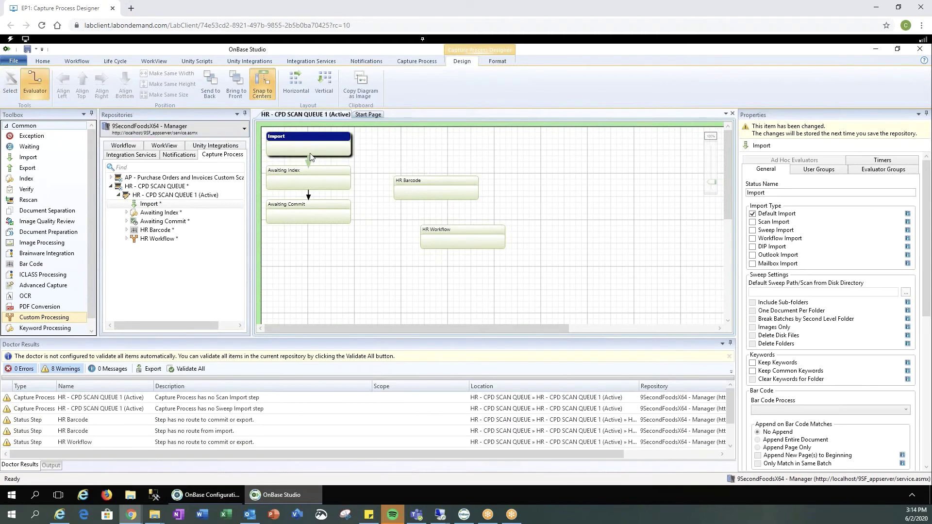
drag(306, 152, 441, 193)
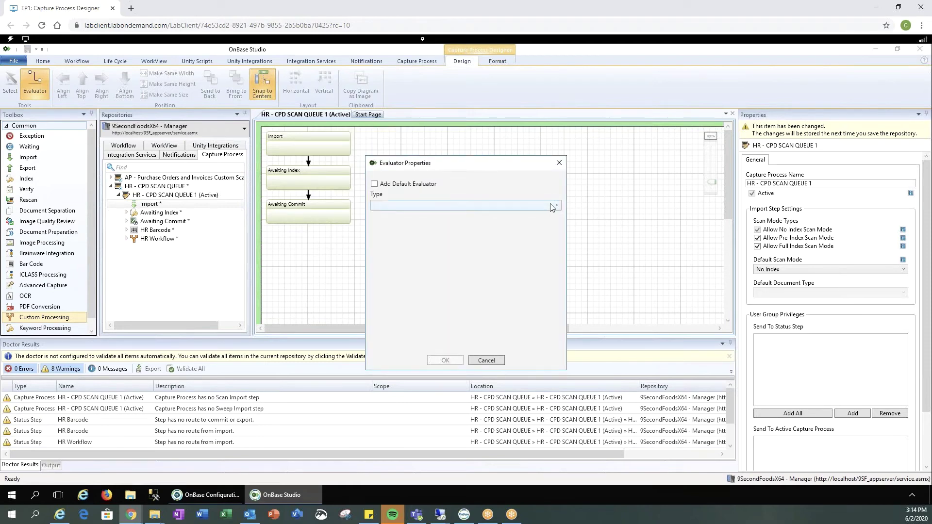
- Examine the options of each evaluator type: Document Status, Document Type, Keyword, File Type and Multiple Instance Keyword Type
click(557, 207)
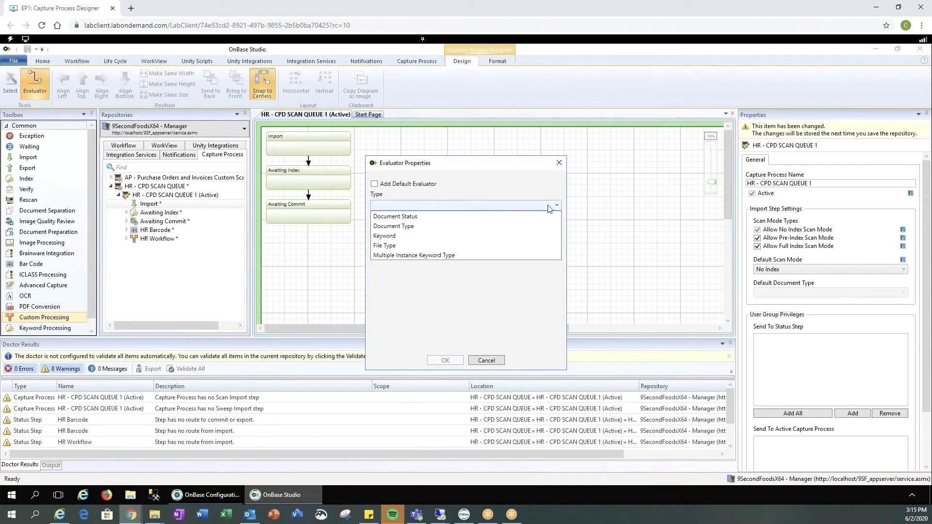
click(455, 218)
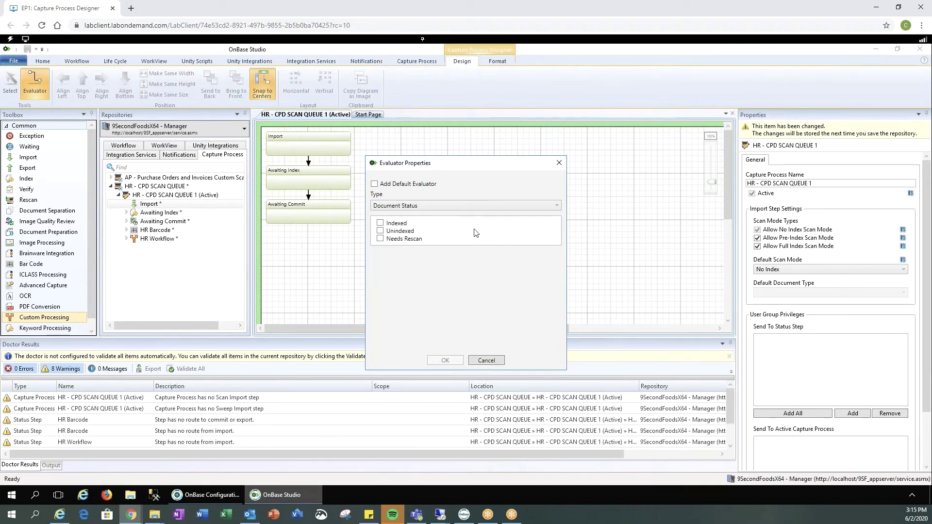
click(557, 205)
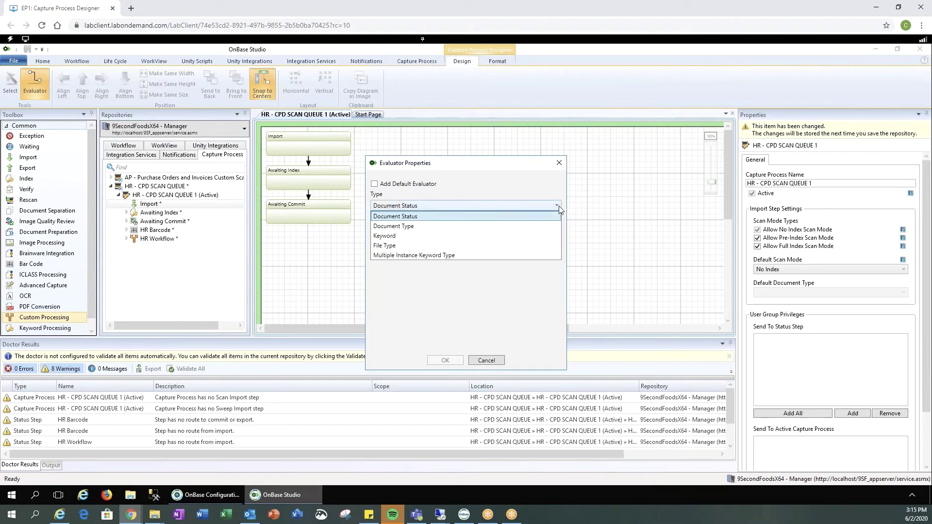
click(424, 226)
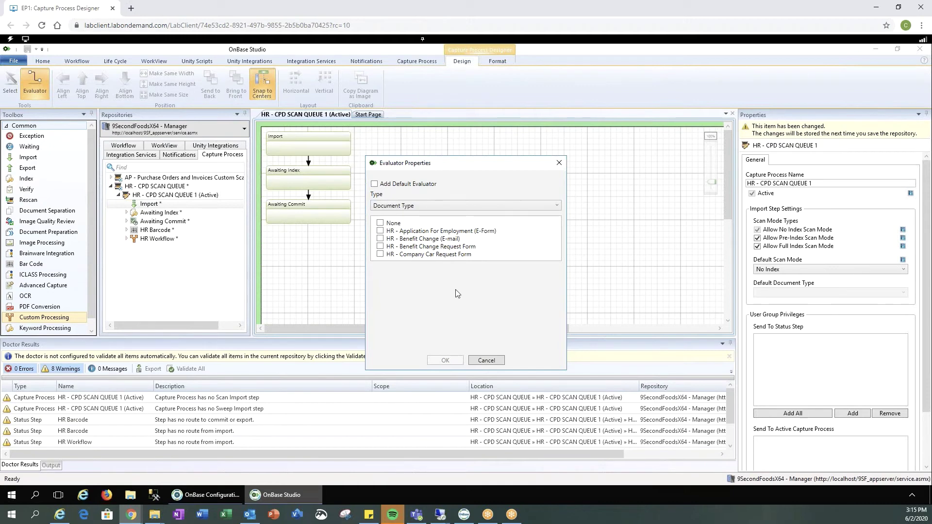
click(559, 206)
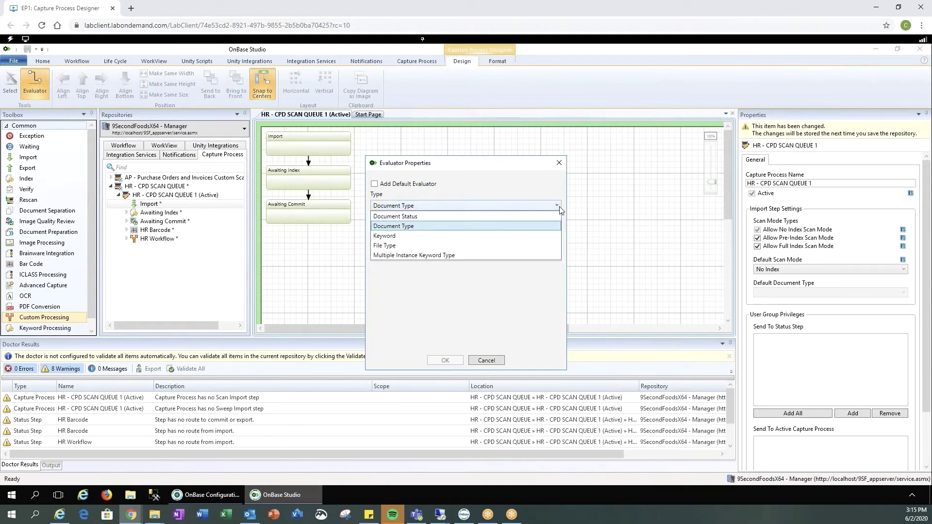
click(406, 236)
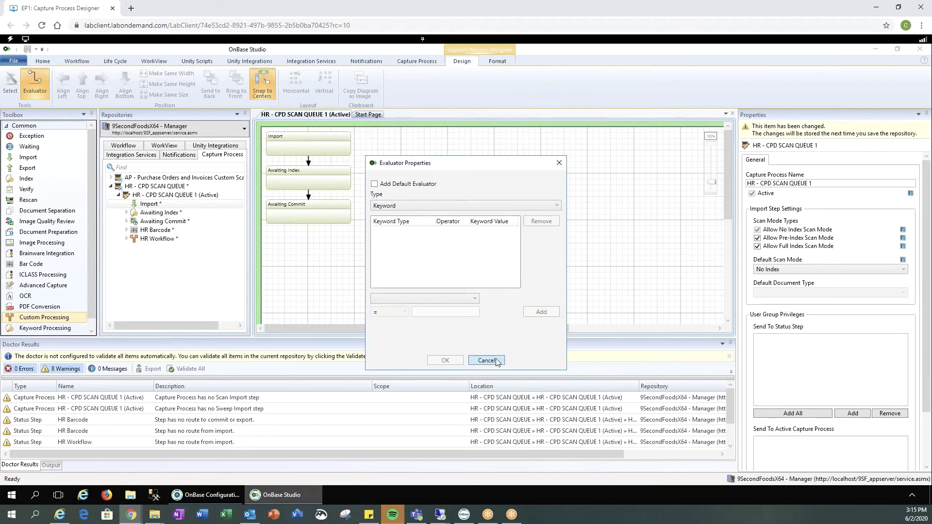
click(556, 206)
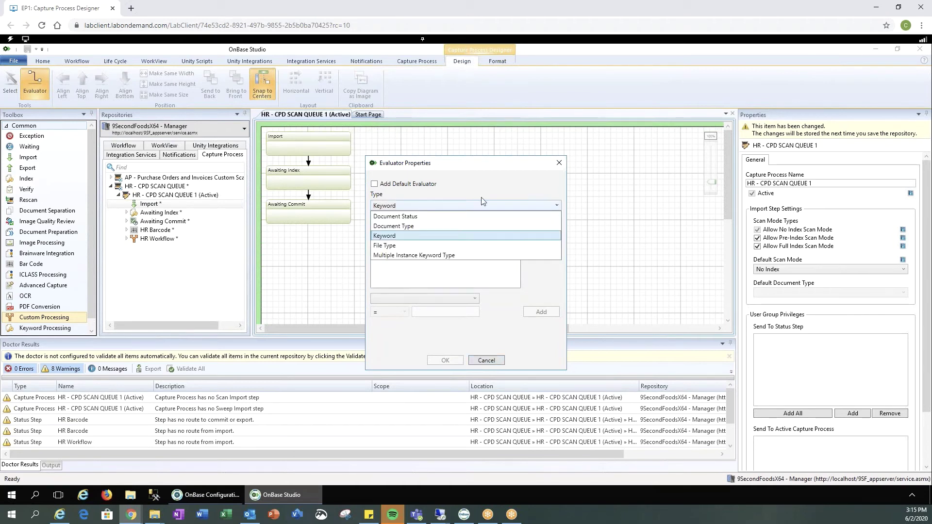
click(395, 245)
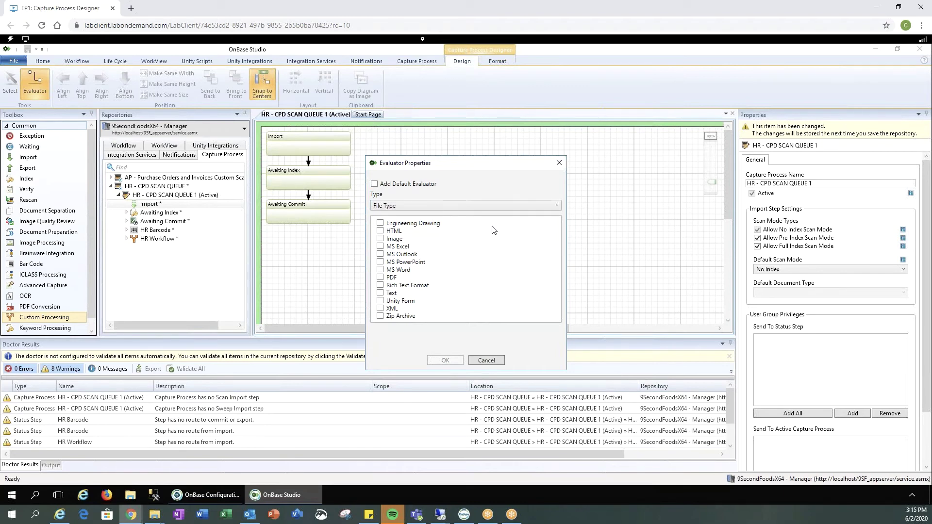
click(557, 206)
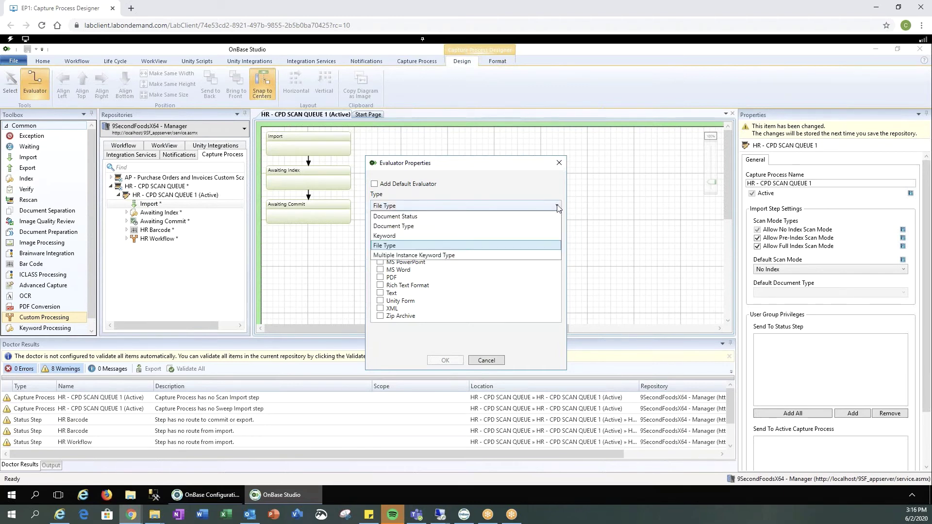
click(435, 256)
click(478, 224)
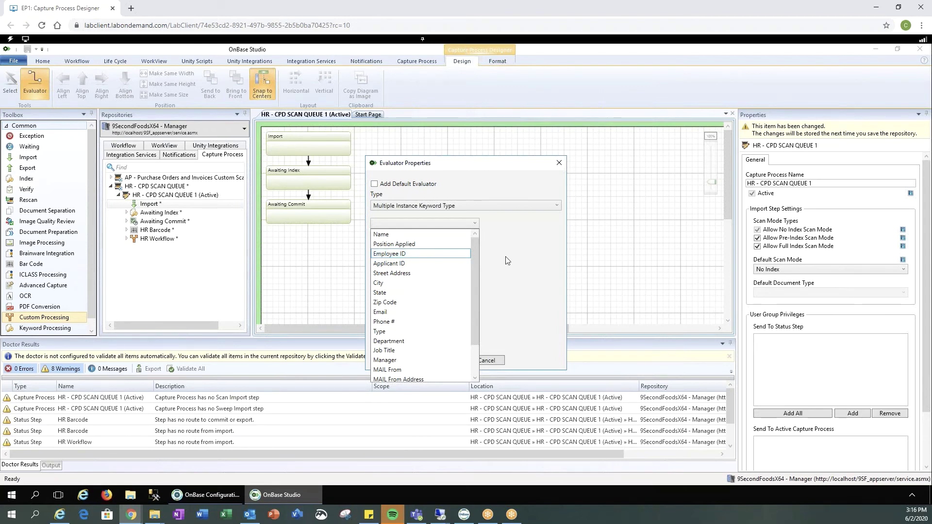
click(520, 256)
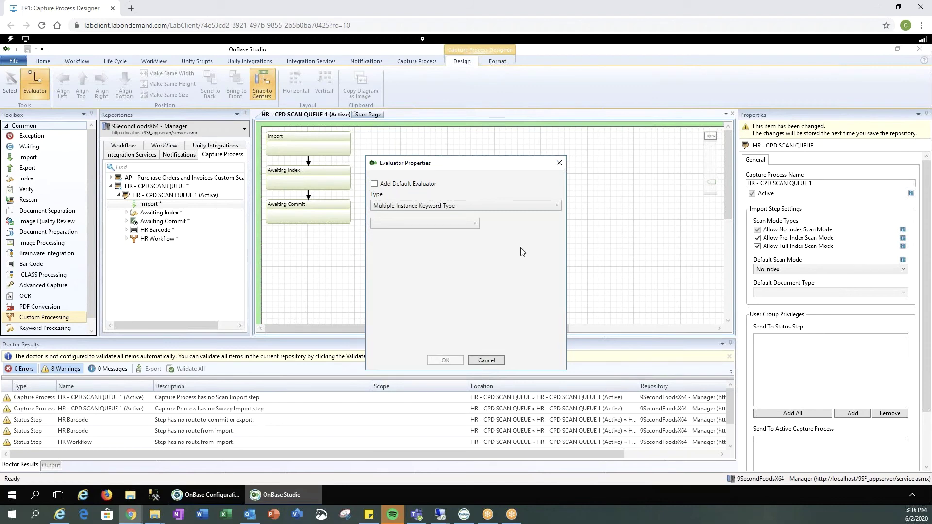
- Make the route from Import to HR Barcode a default evaluator
click(374, 185)
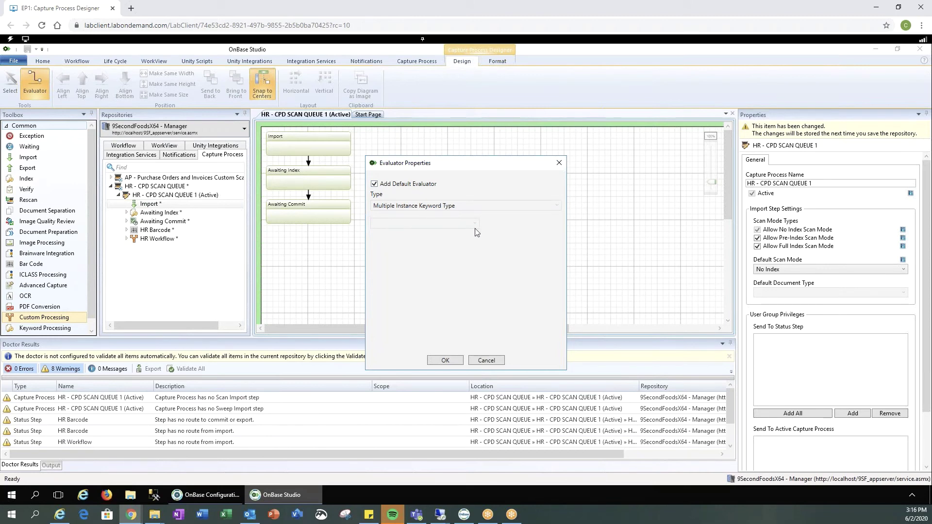
click(455, 362)
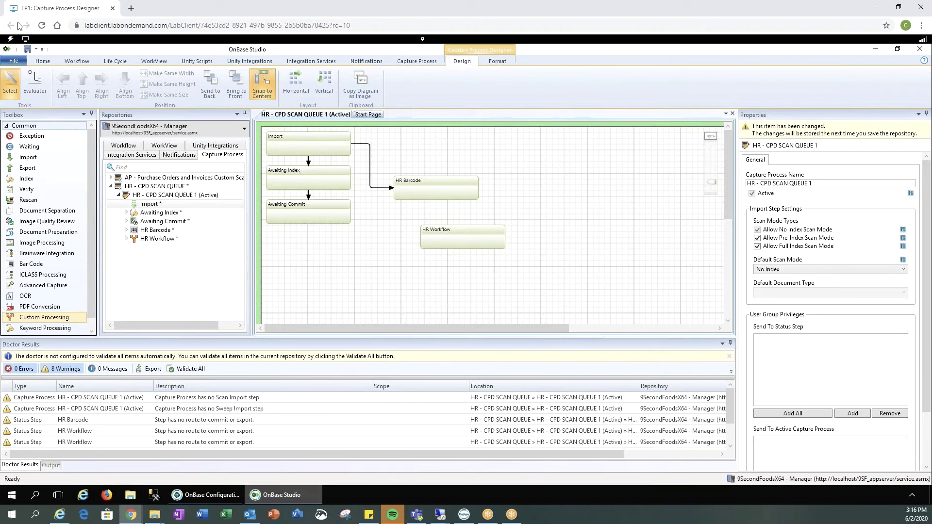
- Add a Document Type evaluator from Import to HR Workflow for the HR - Benefit Change Request Form
click(34, 84)
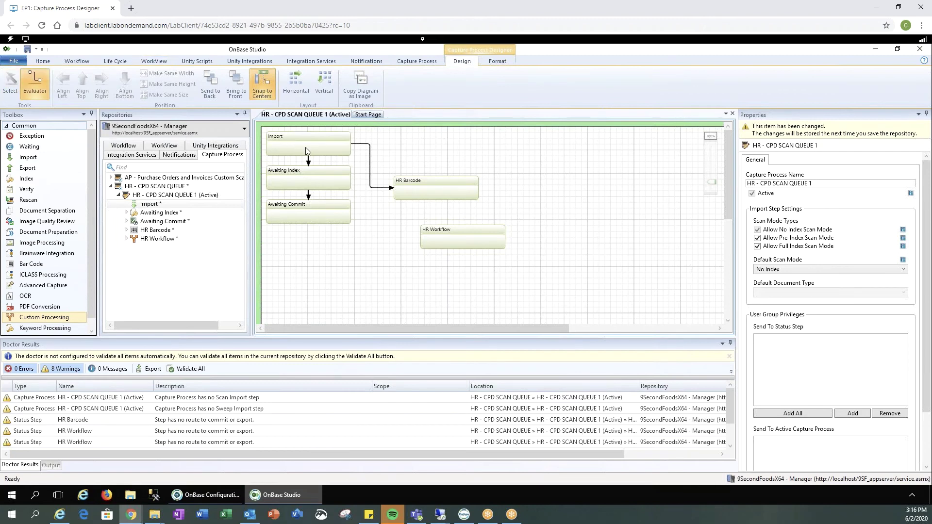
key(Escape)
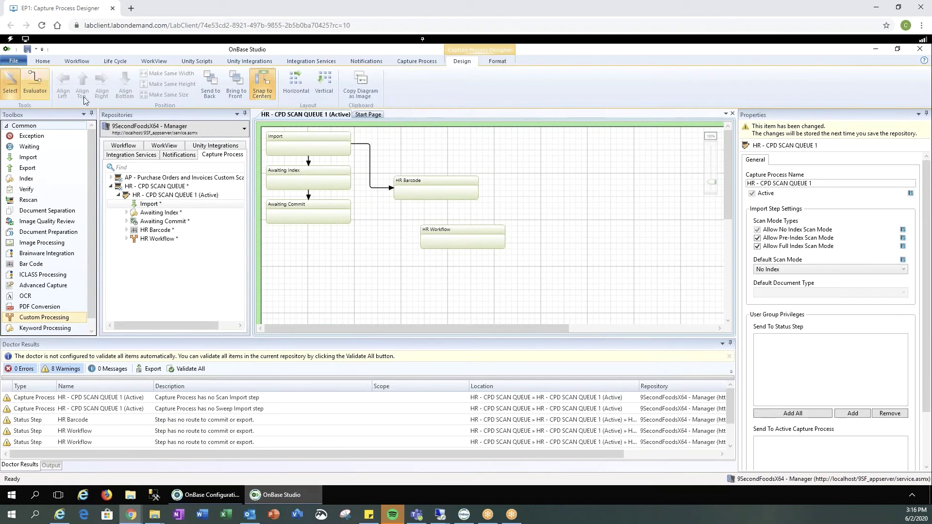
click(34, 83)
drag(307, 147, 442, 251)
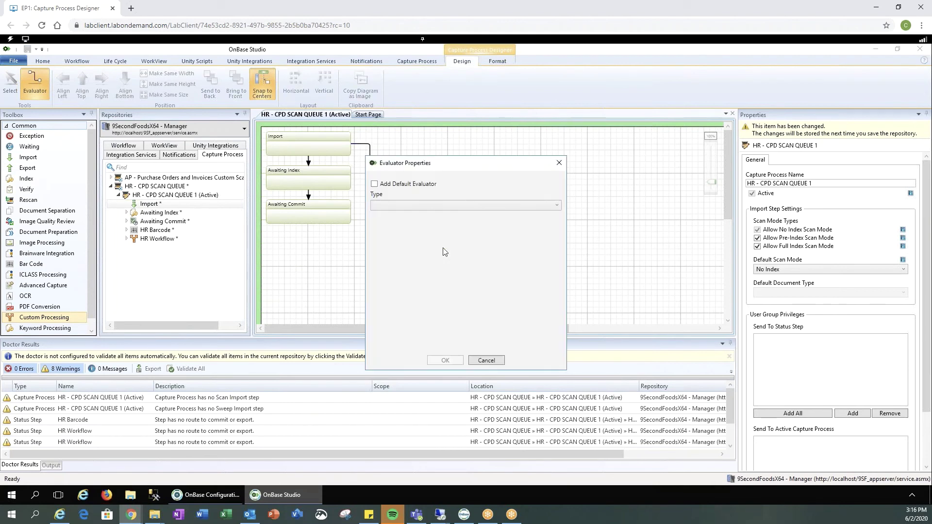
click(433, 207)
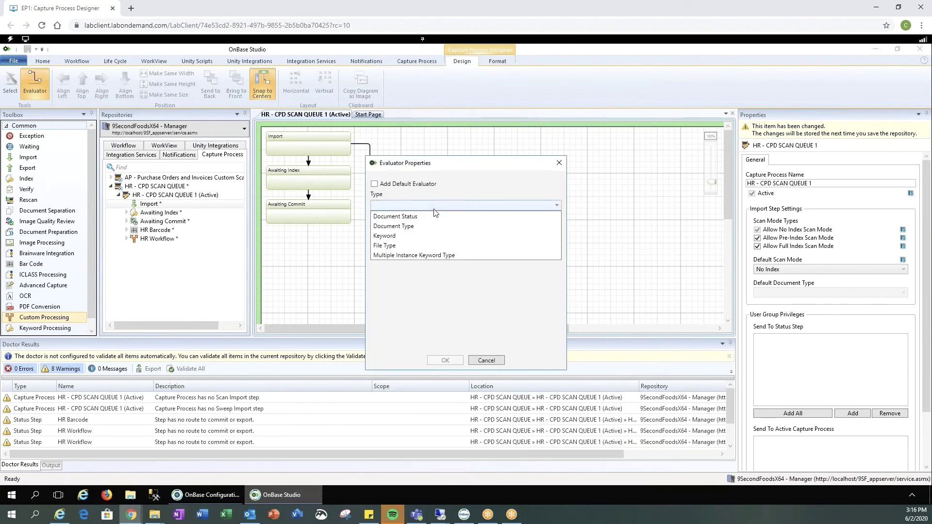
click(411, 228)
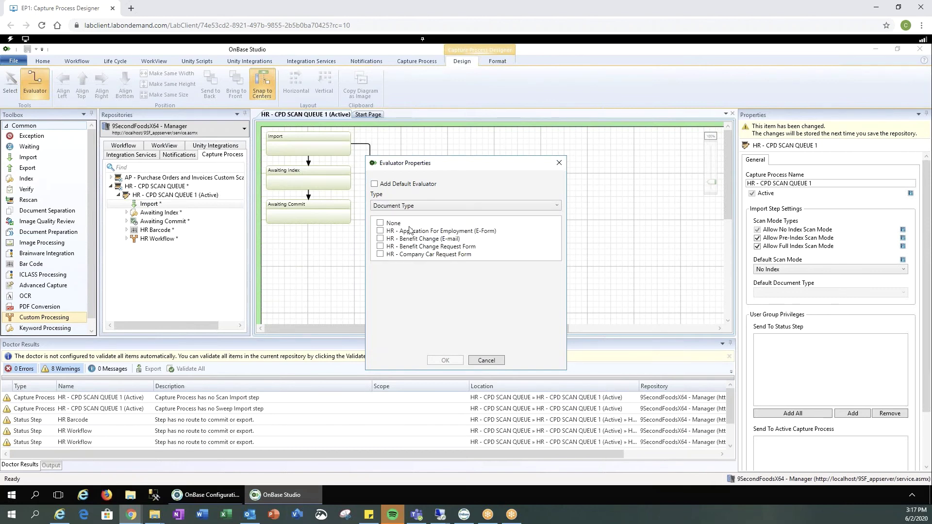
click(380, 247)
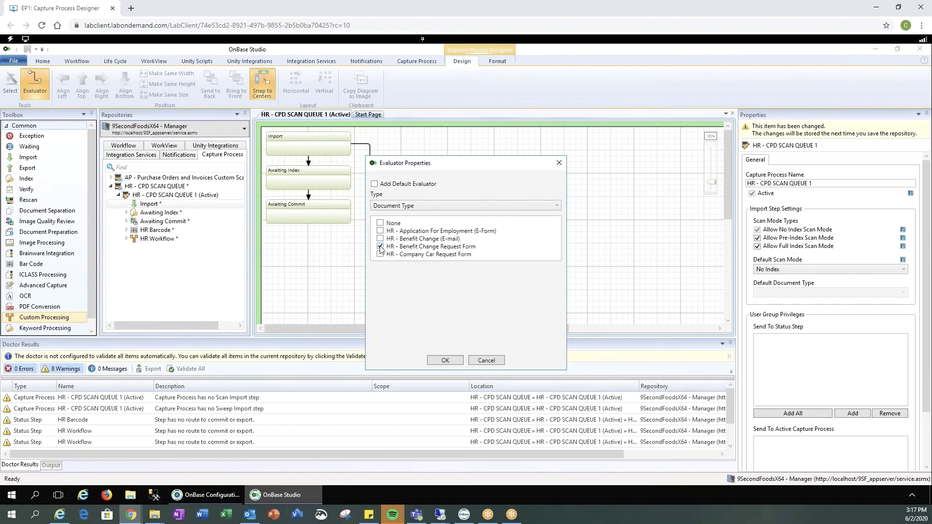
click(452, 360)
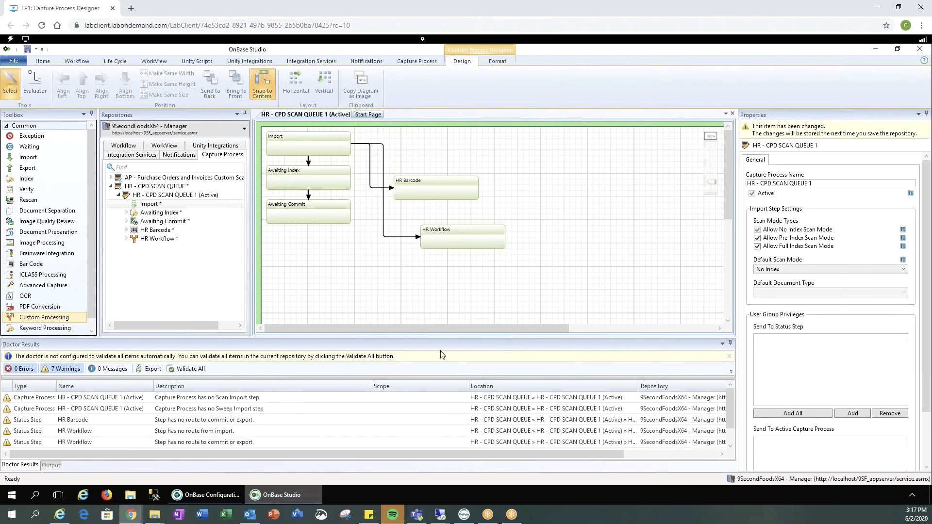
- Draw an evaluator route from the HR Workflow step to the Awaiting Index step and set its type to Keyword
click(42, 87)
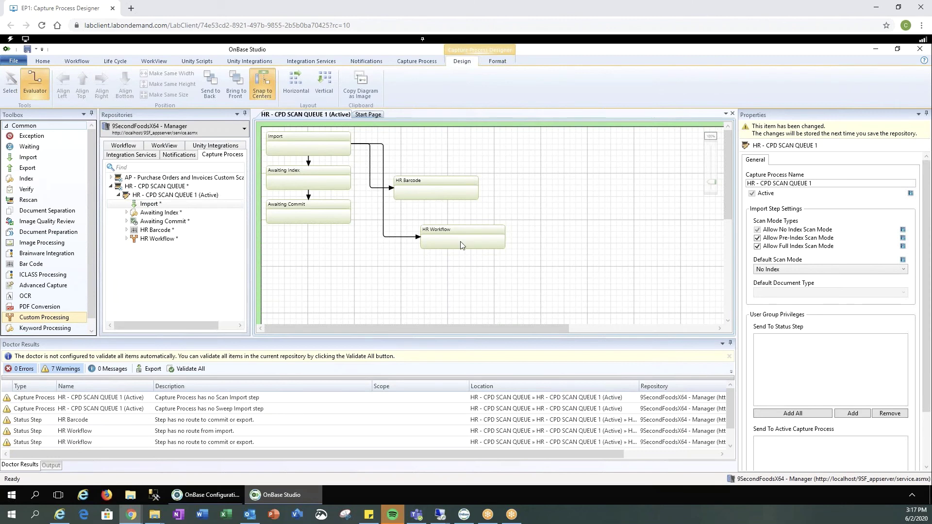
mouse_move(462, 242)
mouse_down()
mouse_move(413, 245)
mouse_move(338, 188)
mouse_up()
click(434, 208)
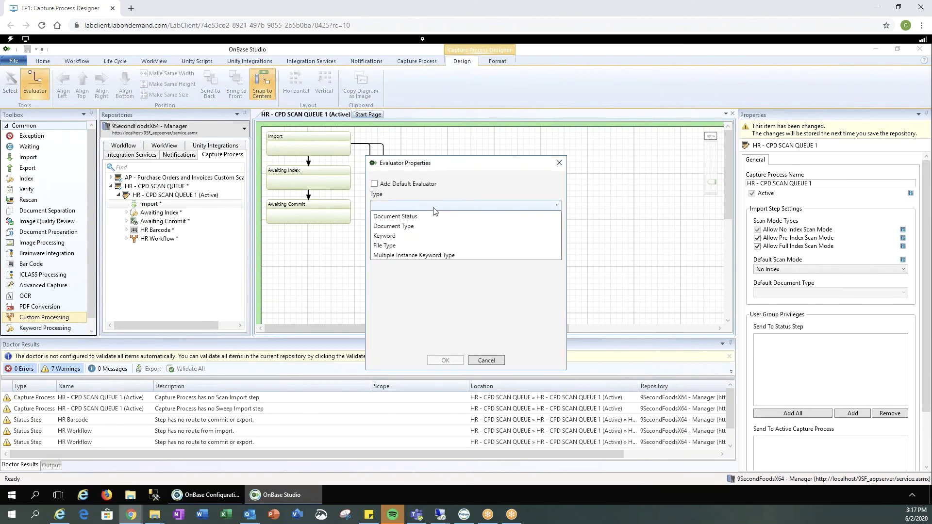
click(397, 240)
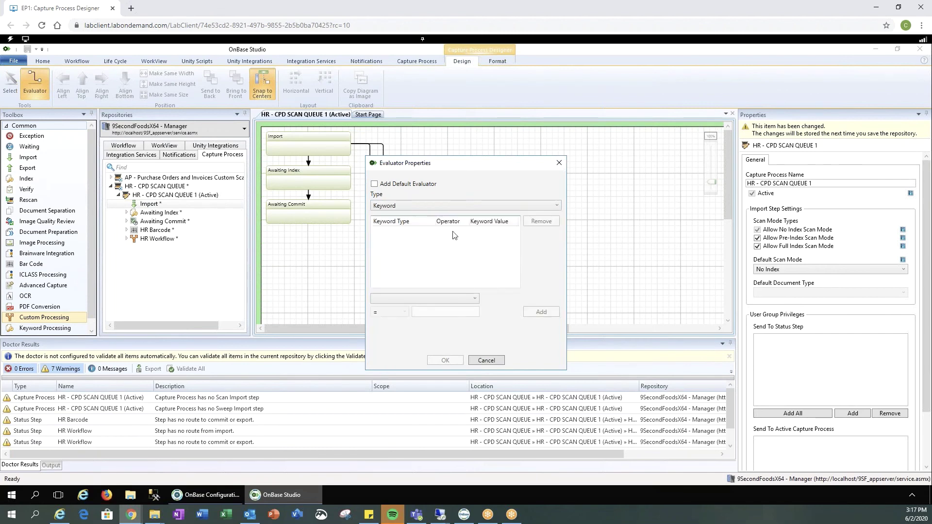
- Add a keyword condition to the evaluator with keyword type Name, operator Contains and the person's surname, and save the evaluator
click(444, 299)
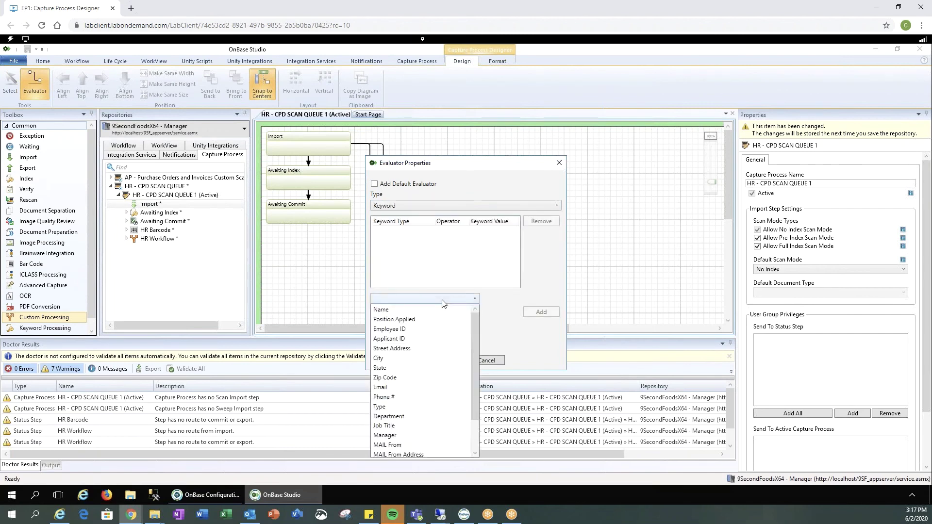
click(393, 311)
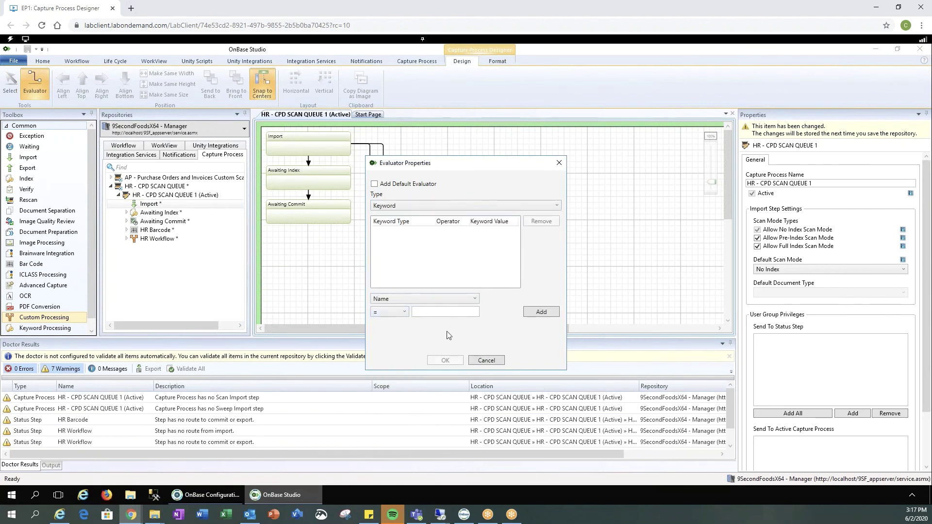
click(404, 311)
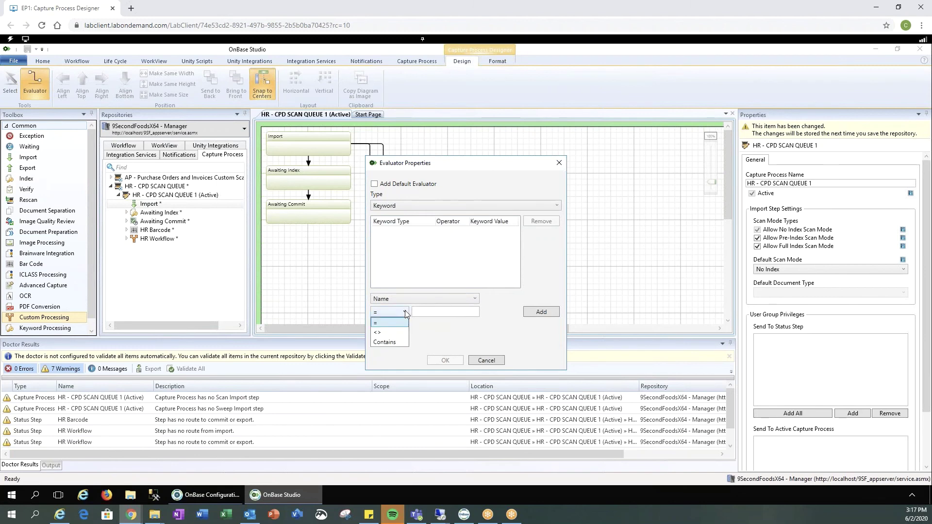
click(387, 343)
click(435, 316)
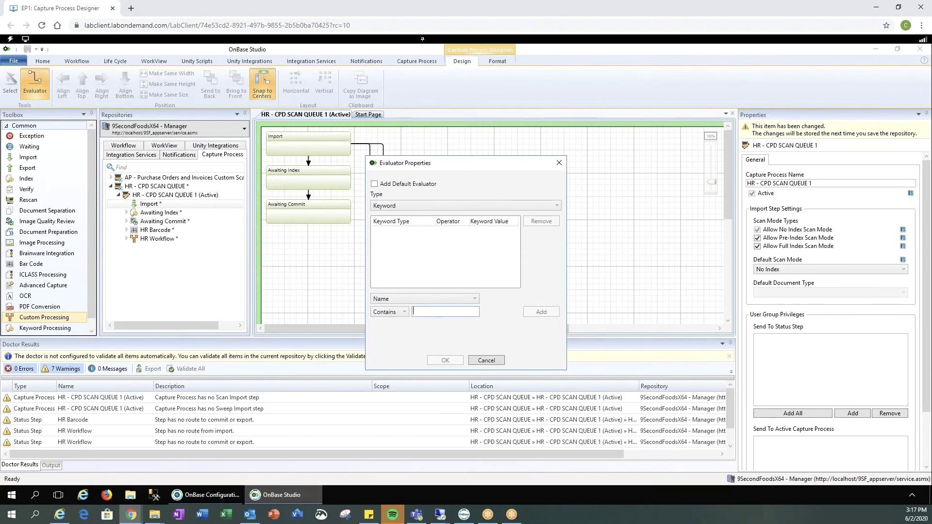
text(SMITH)
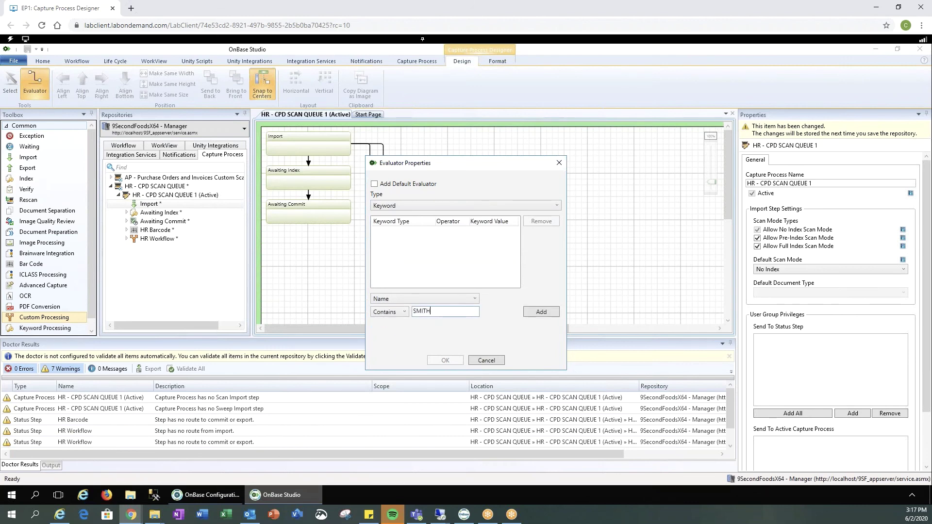
click(547, 312)
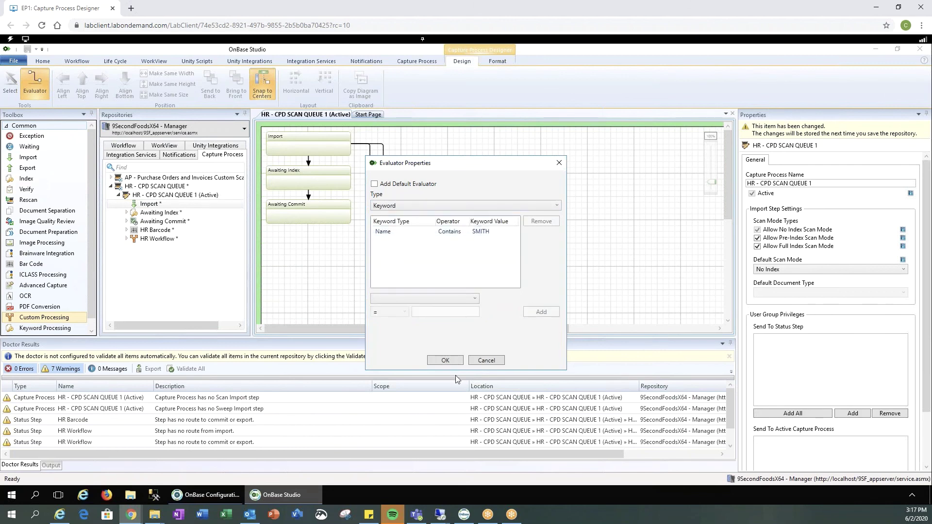
click(445, 361)
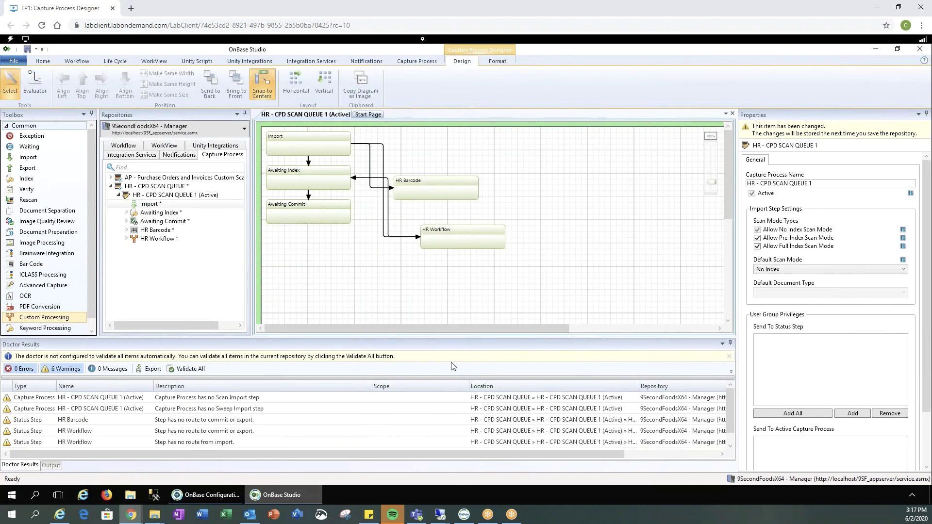